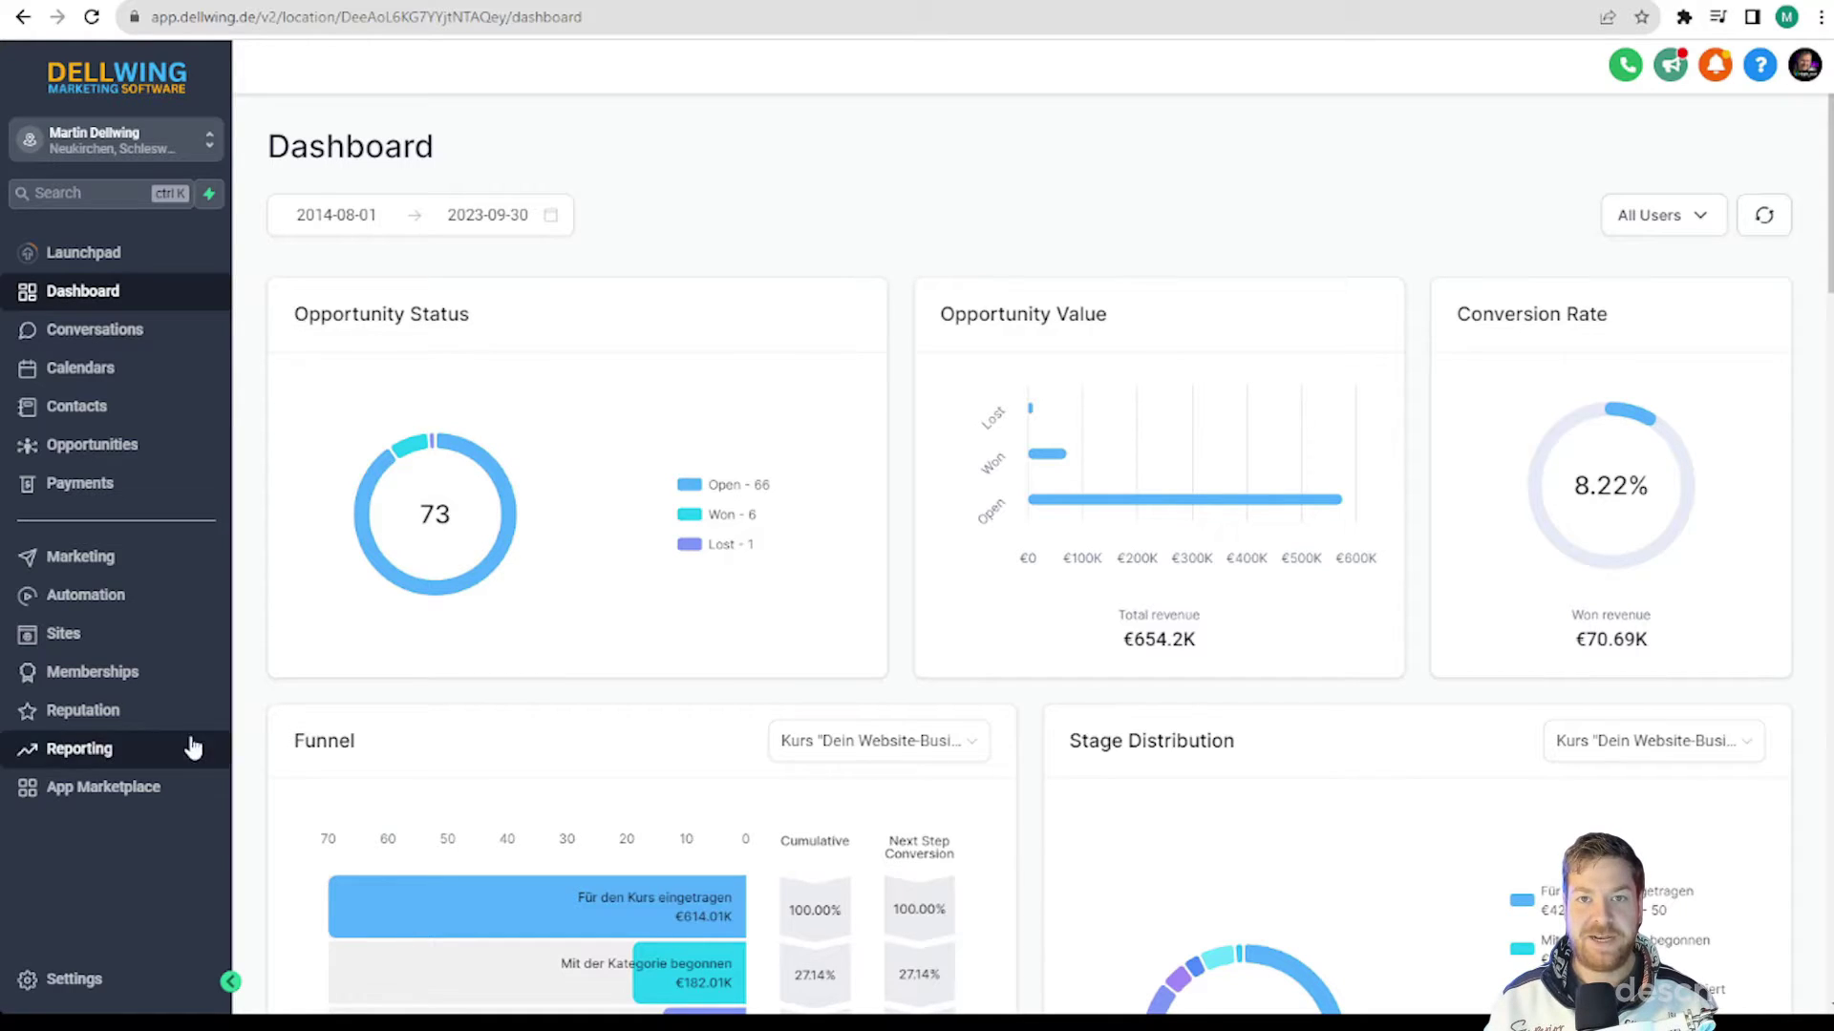
# Step: Copy the blog's RSS feed URL from its settings, then go to the Social Planner
pyautogui.click(63, 638)
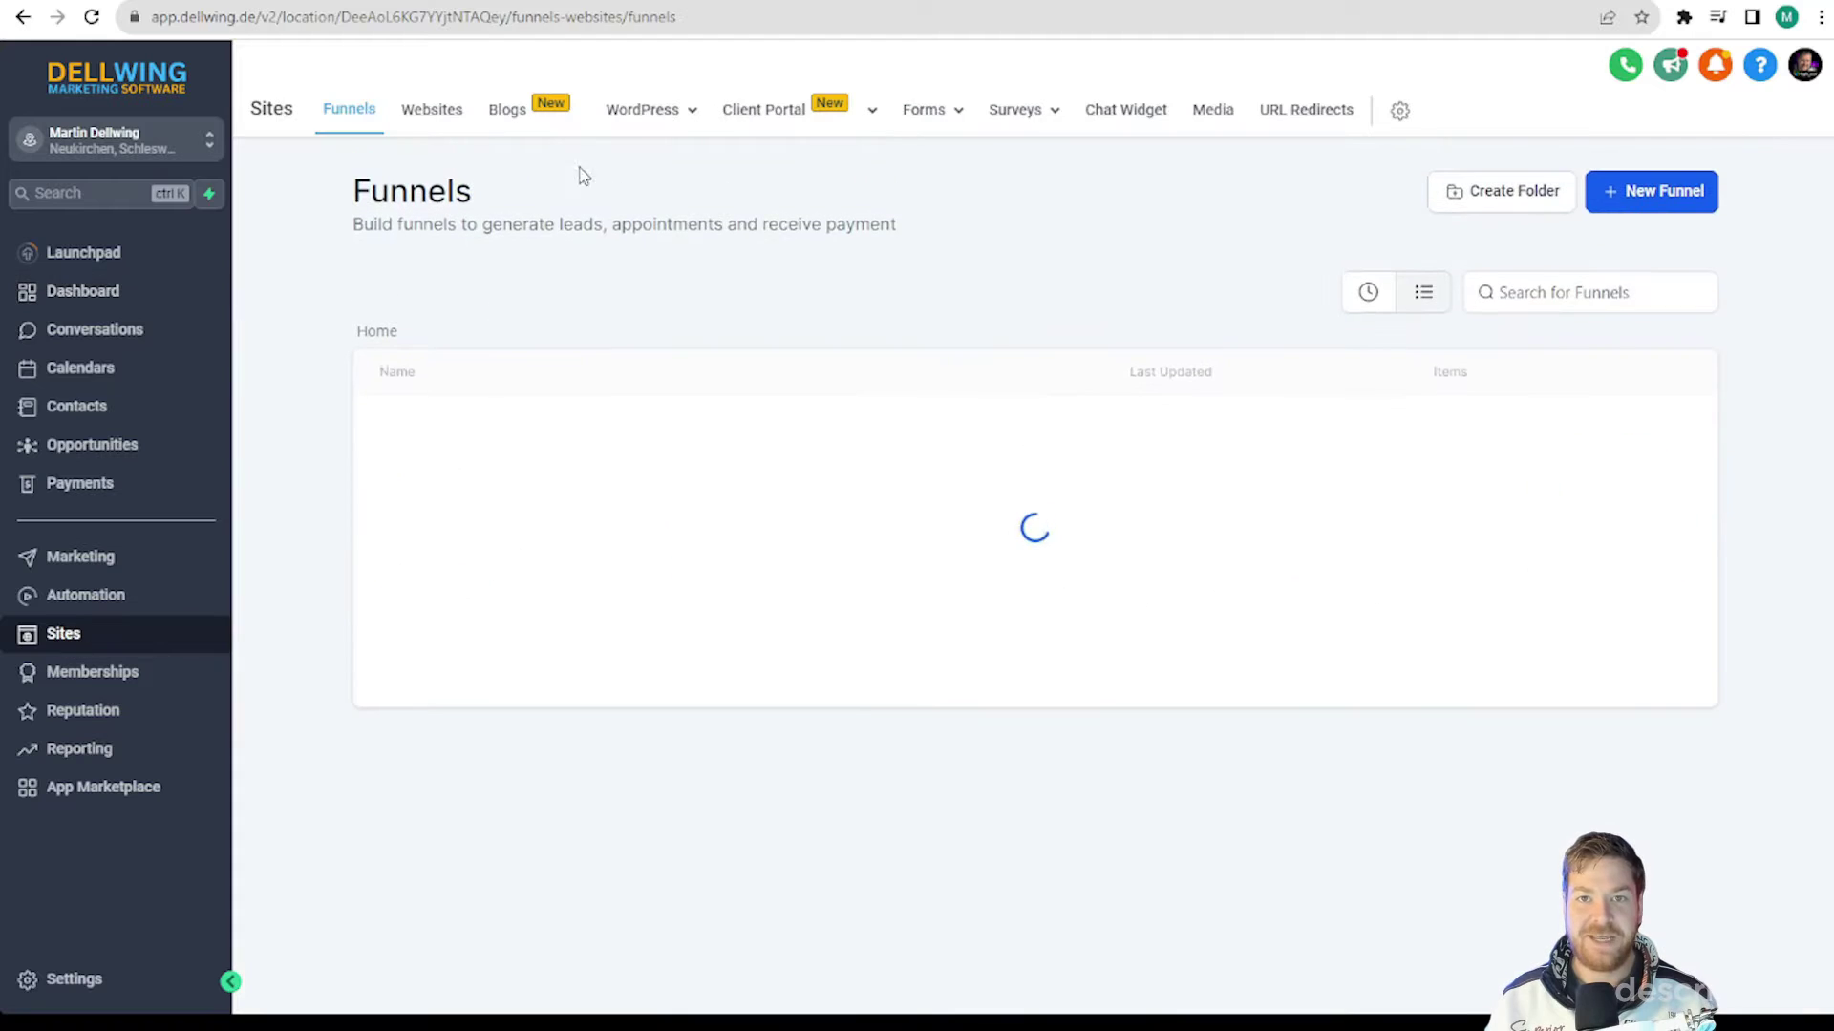
pyautogui.click(507, 112)
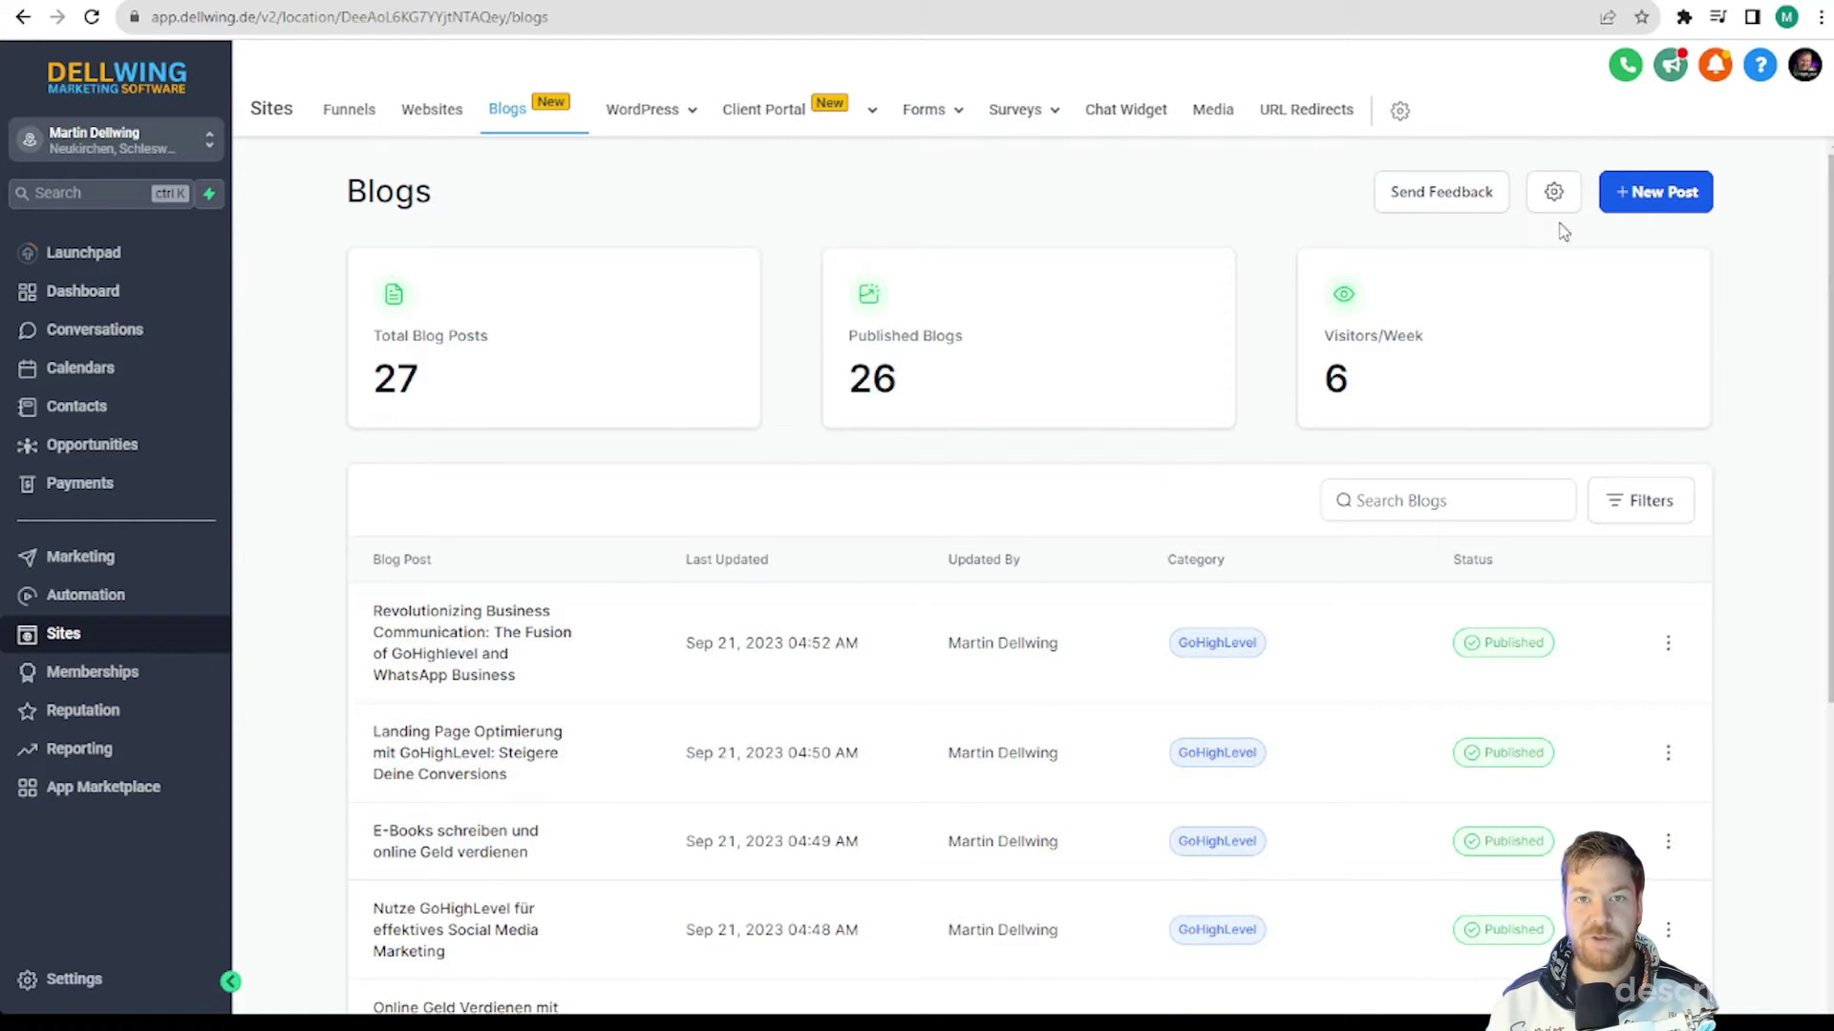
pyautogui.click(1554, 194)
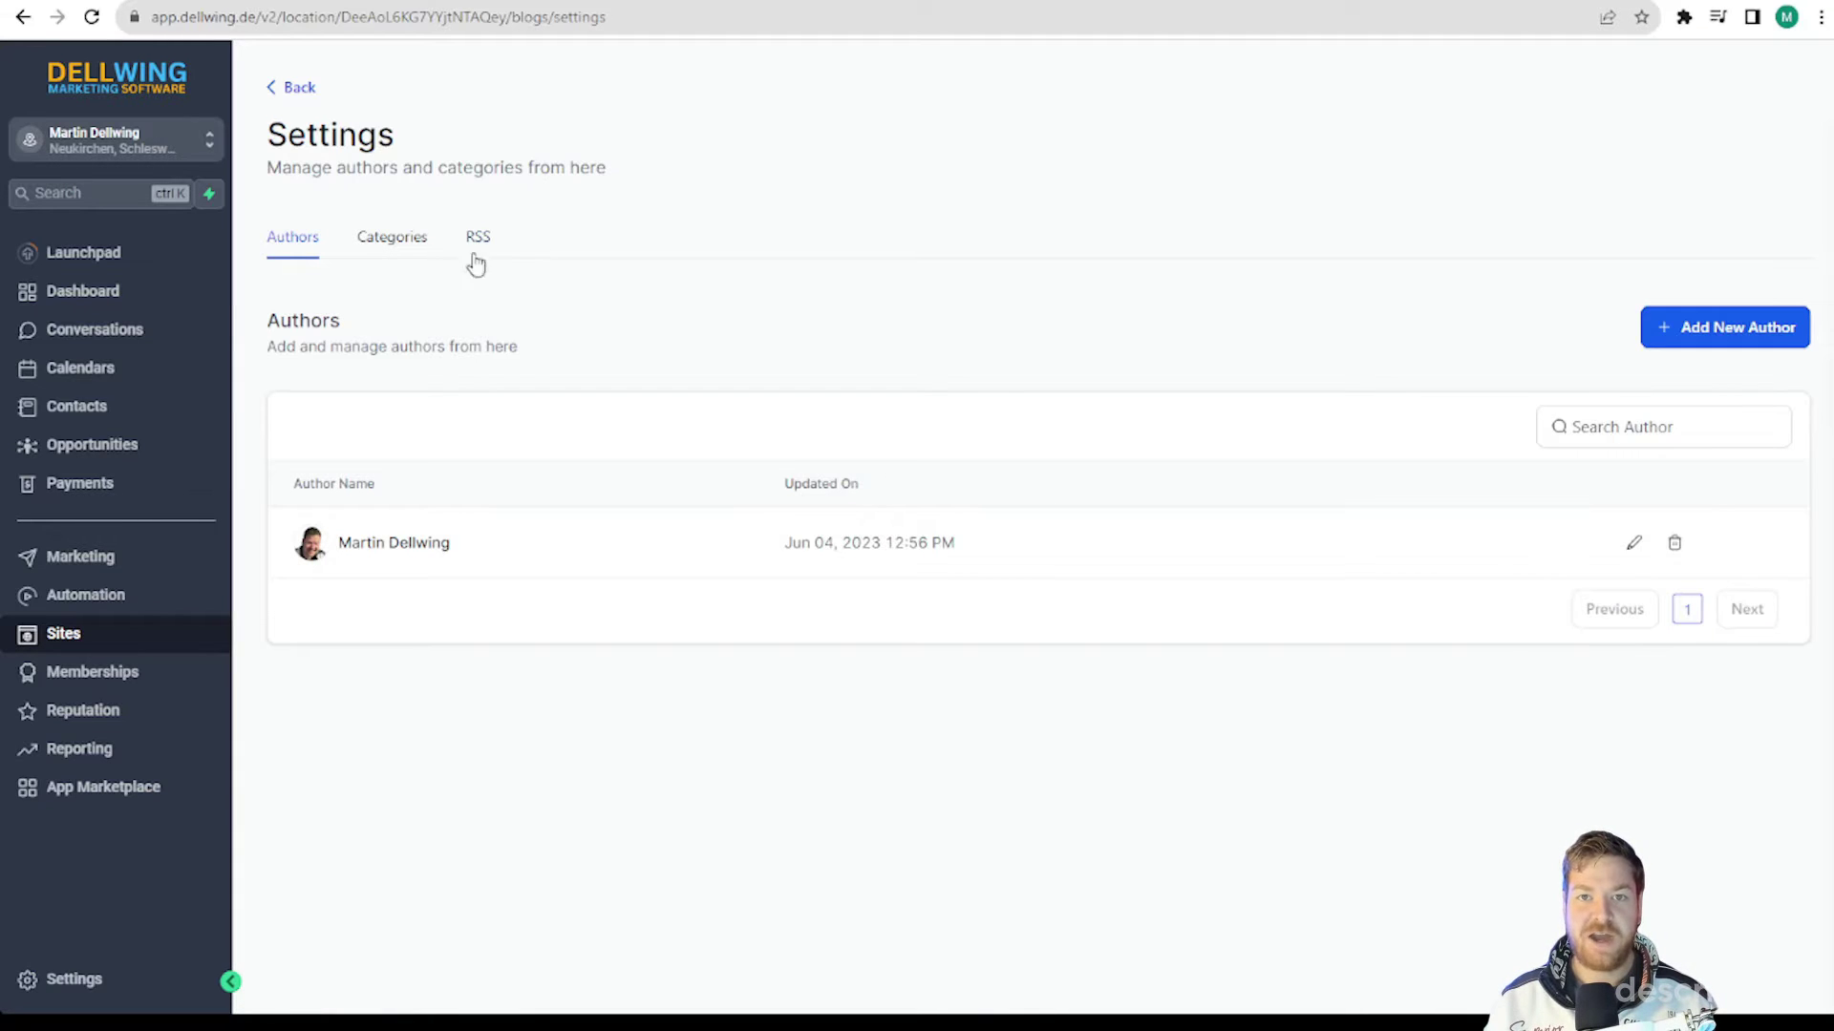
pyautogui.click(479, 240)
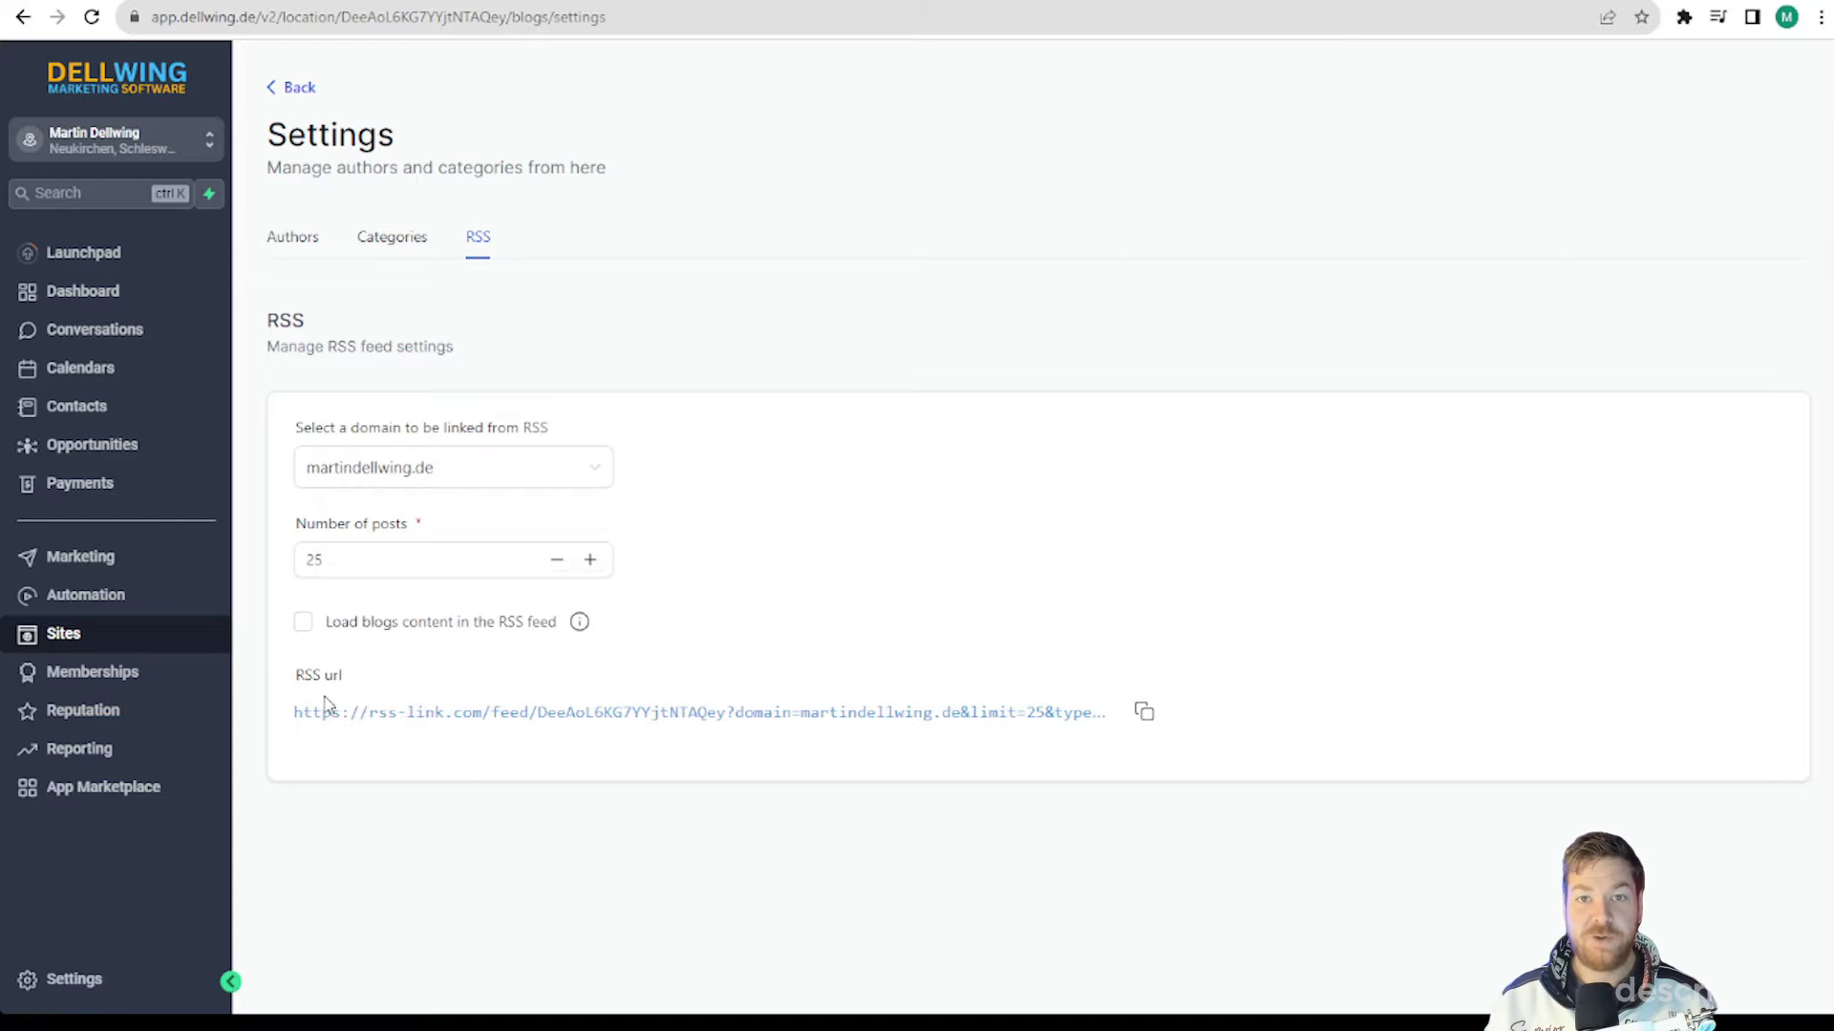
pyautogui.click(1145, 715)
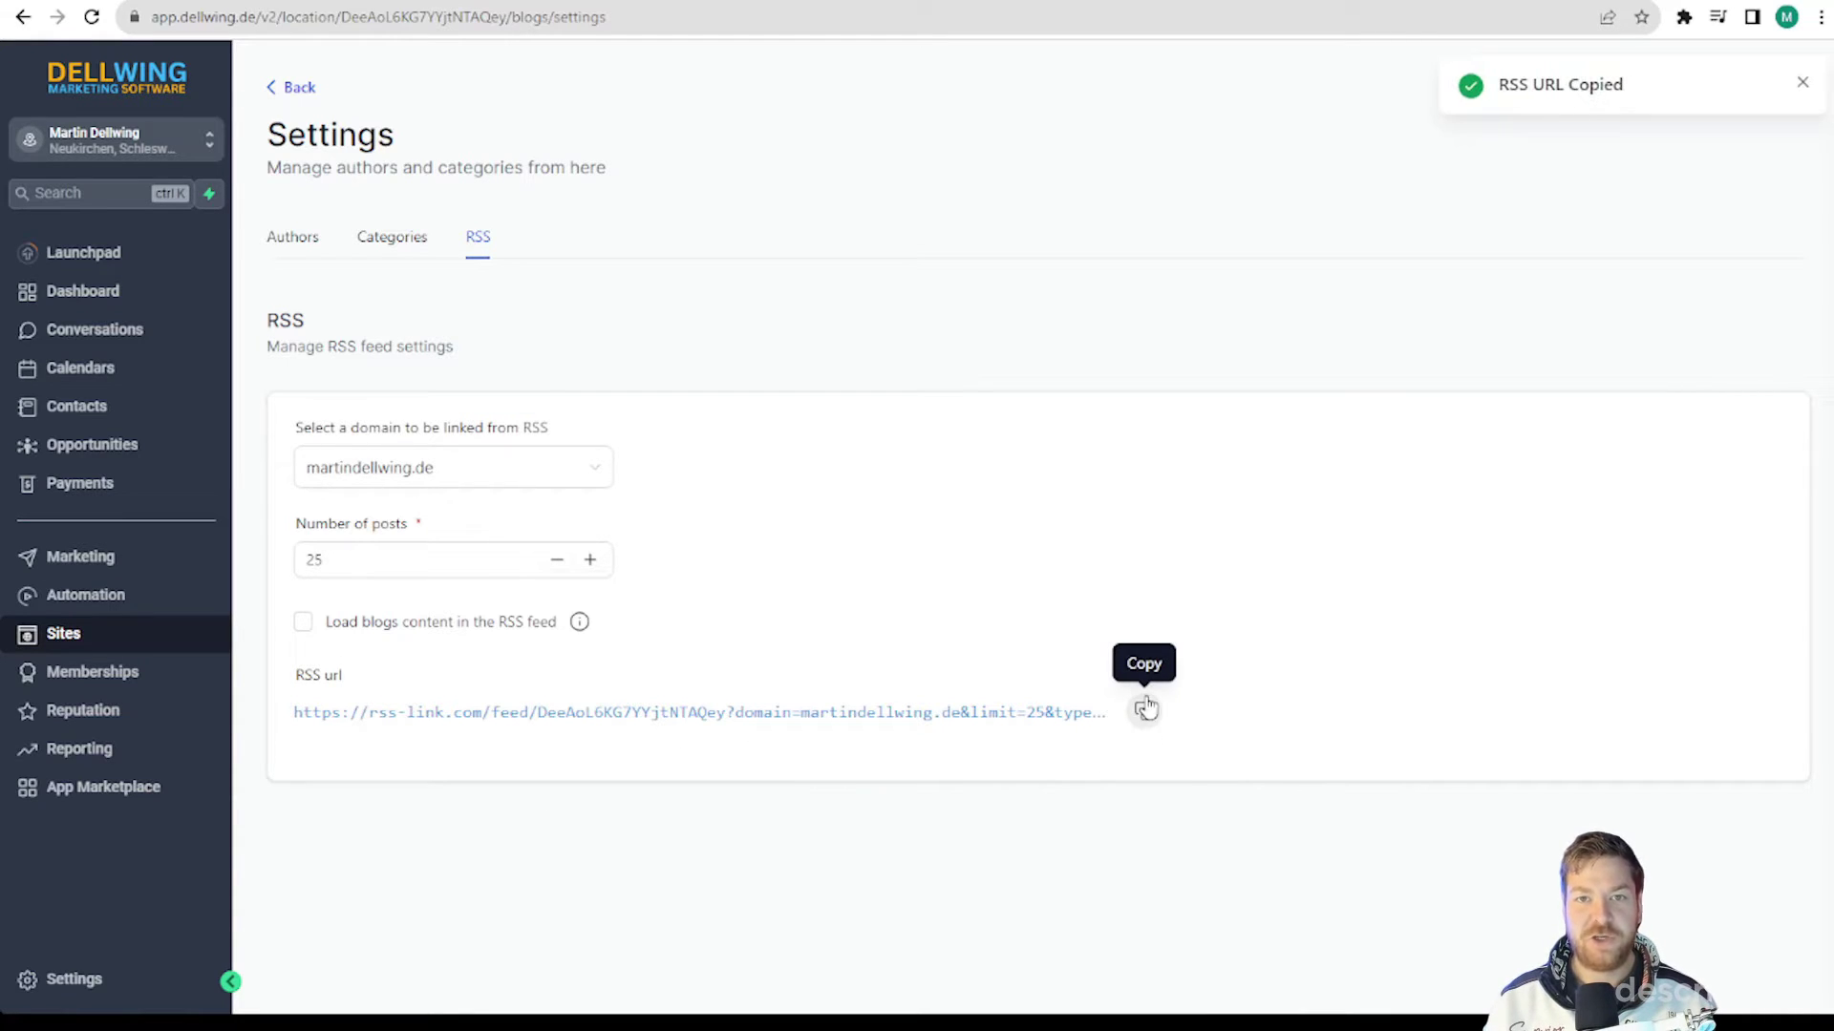
pyautogui.click(446, 576)
pyautogui.click(129, 563)
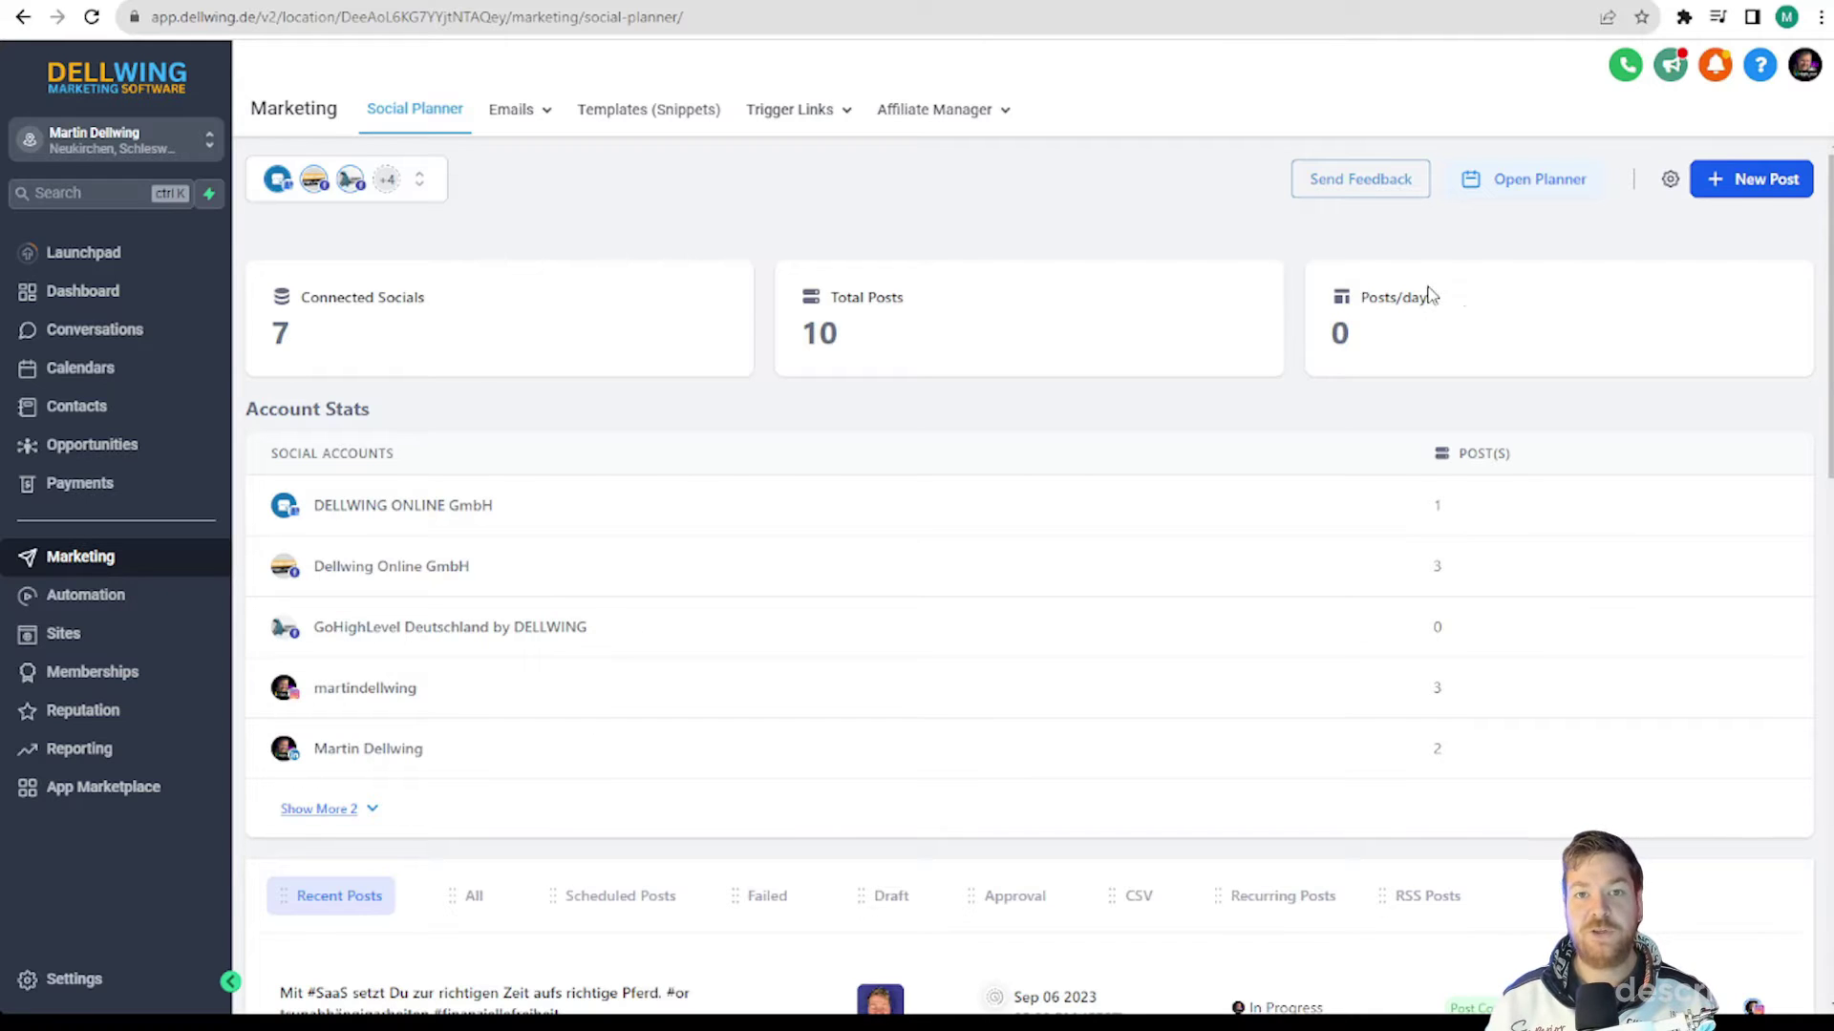
# Step: Start a new RSS Post and paste the copied blog feed URL into the RSS feed URL field
pyautogui.click(1752, 188)
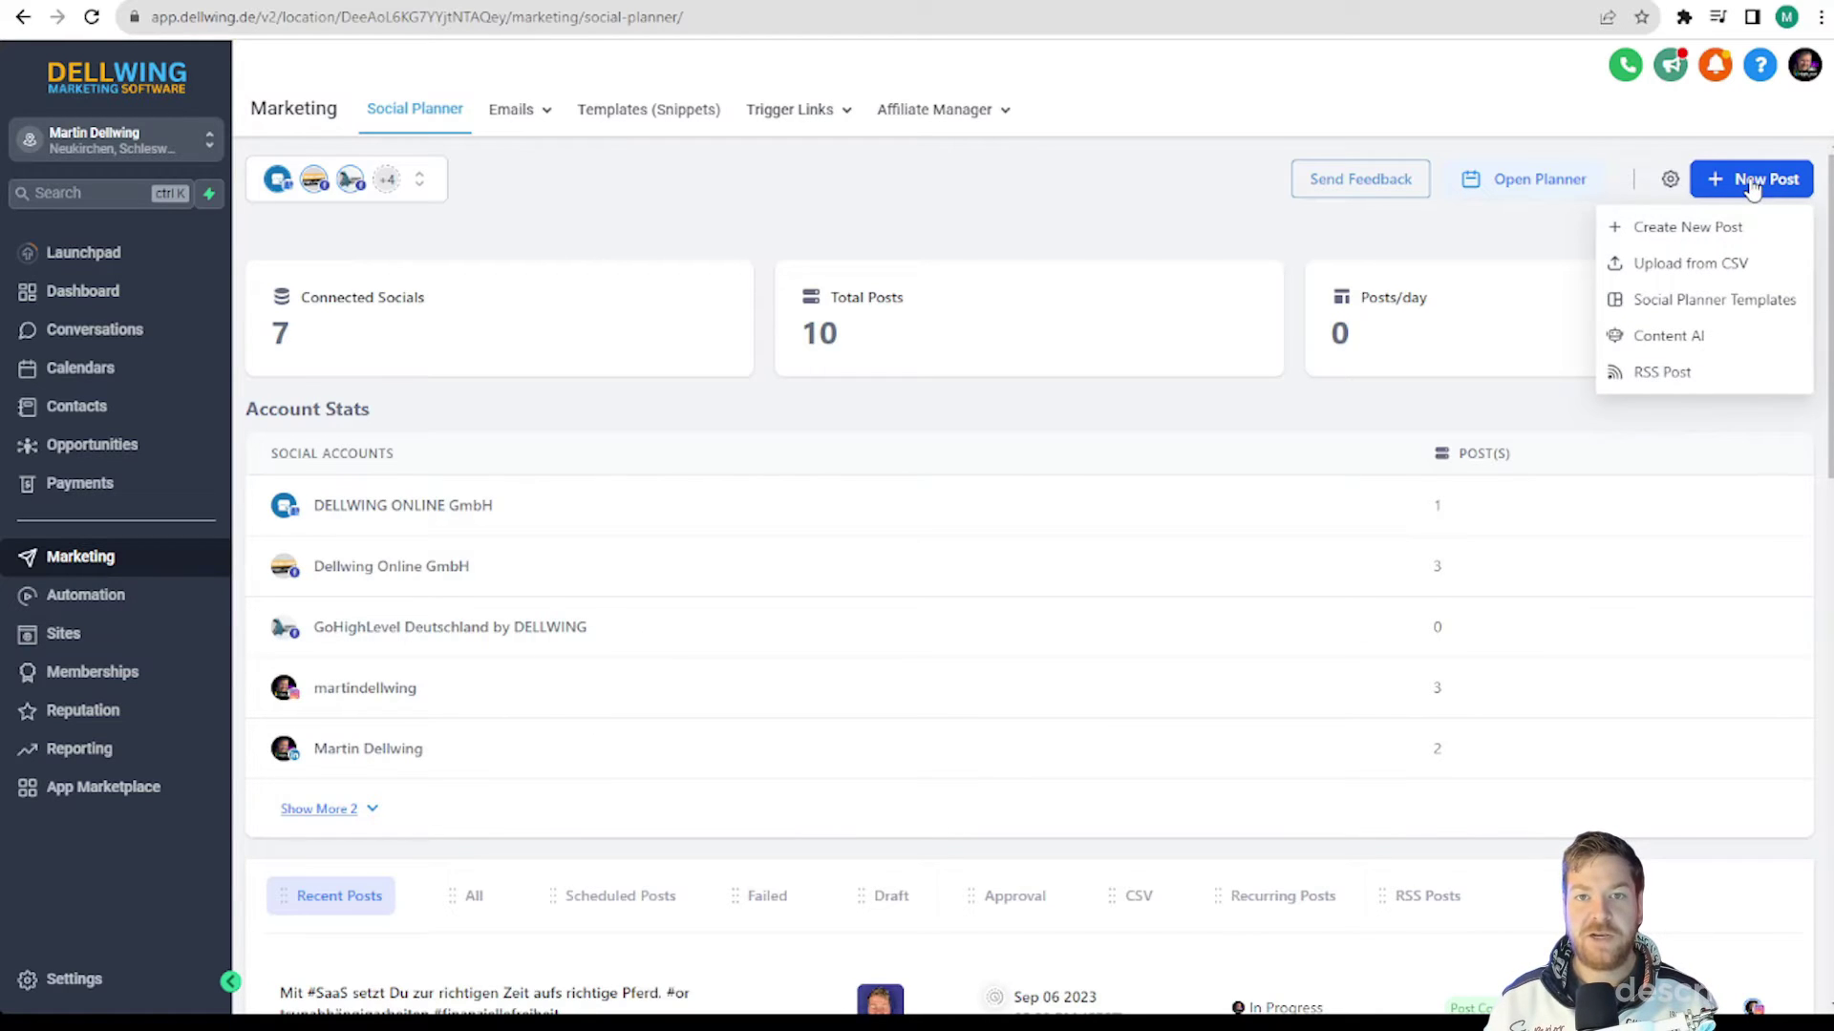
pyautogui.click(1652, 382)
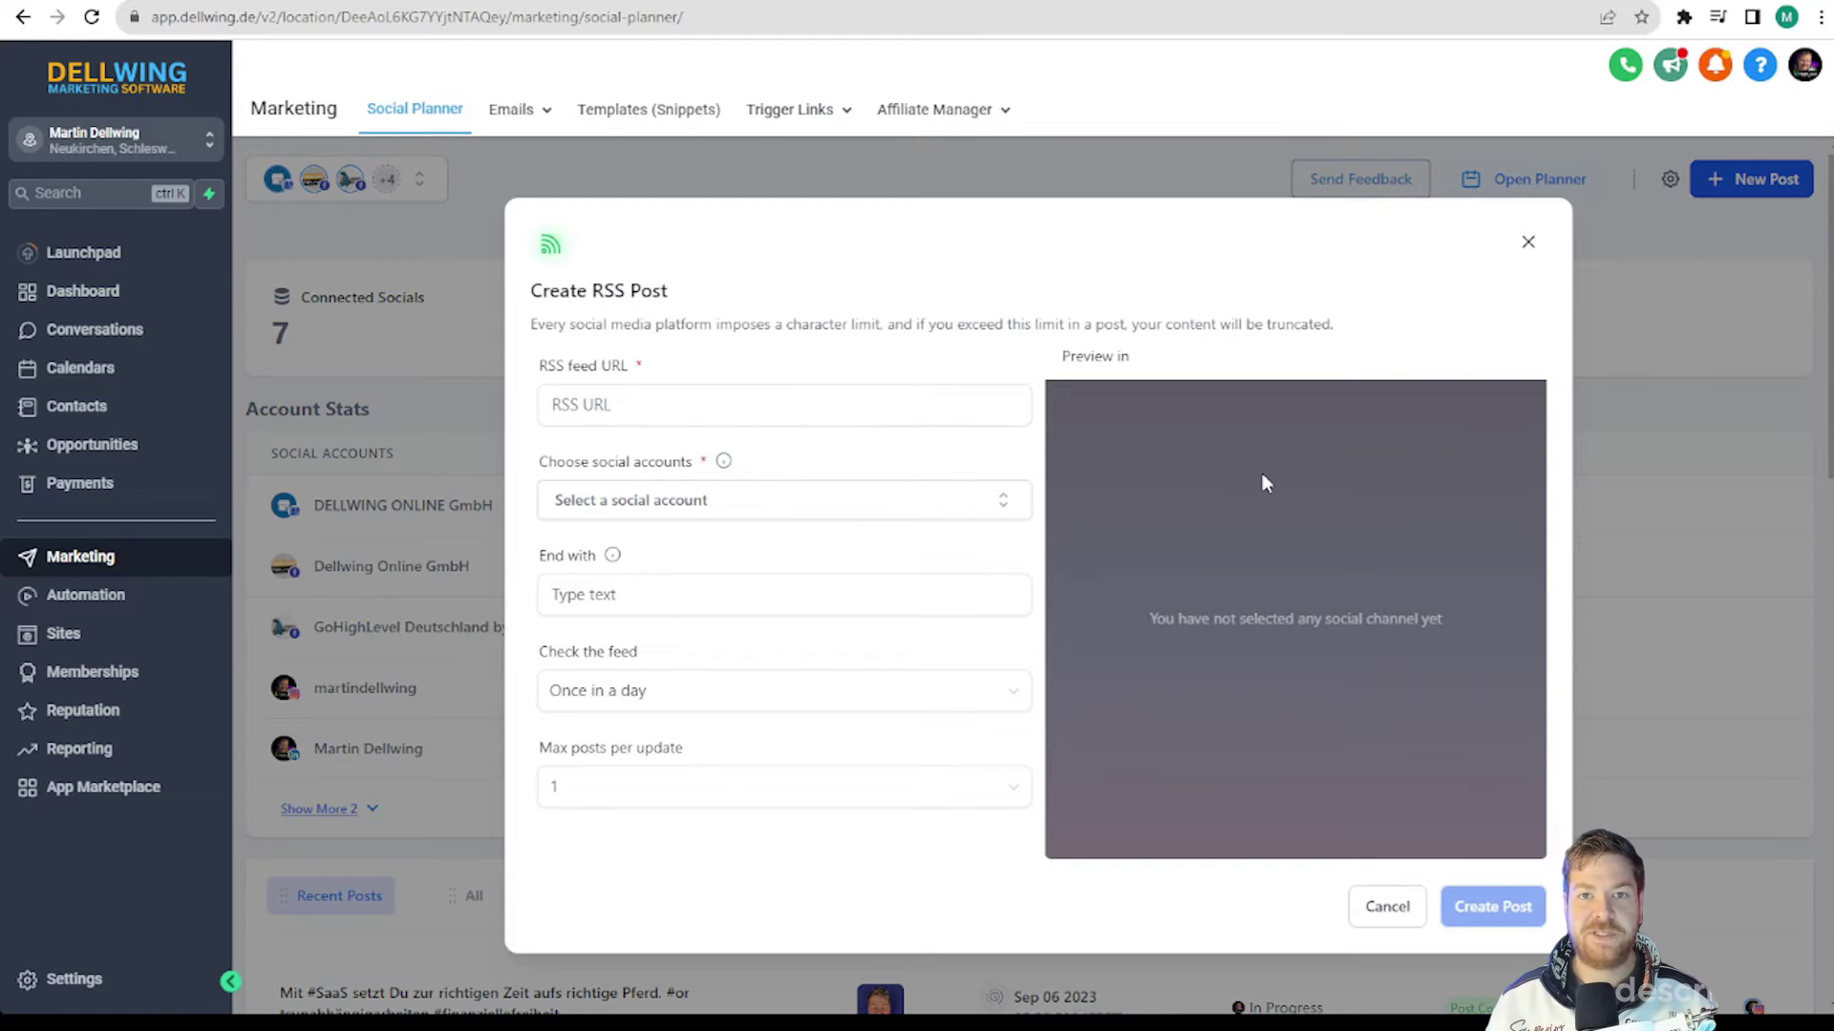
pyautogui.click(835, 405)
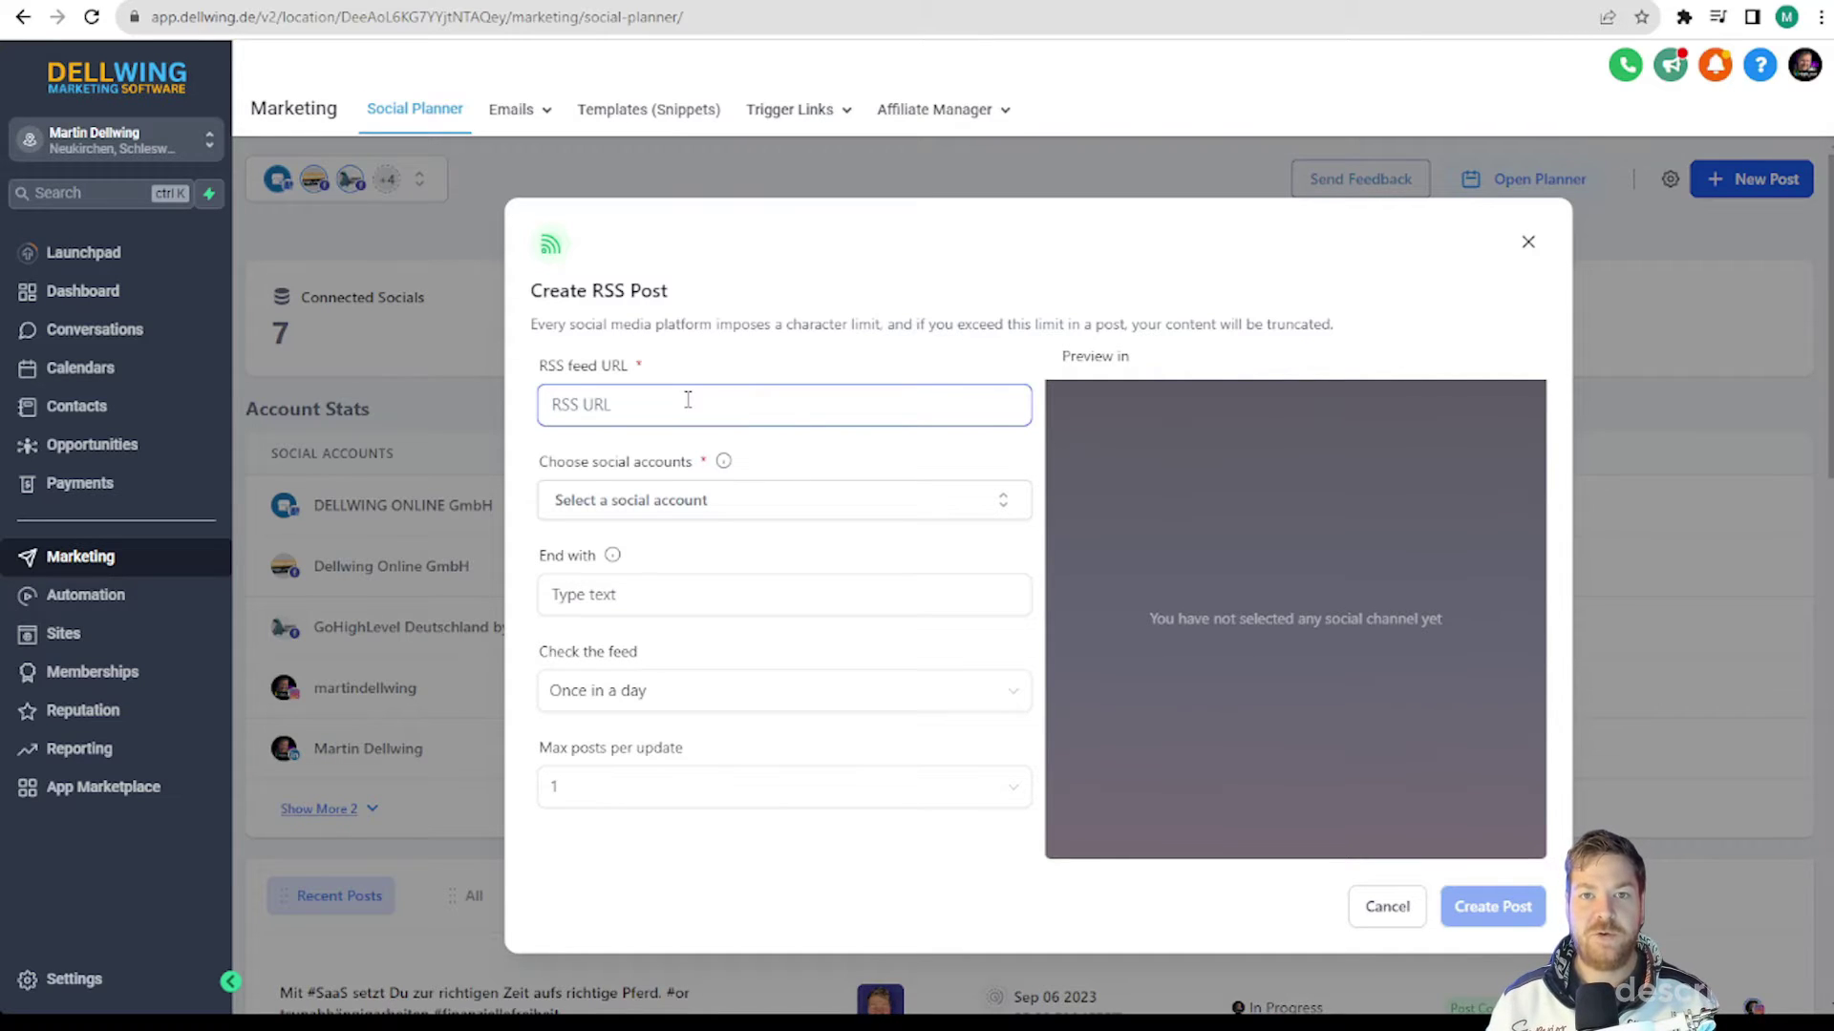
pyautogui.hotkey('ctrl', 'v')
pyautogui.press('Home')
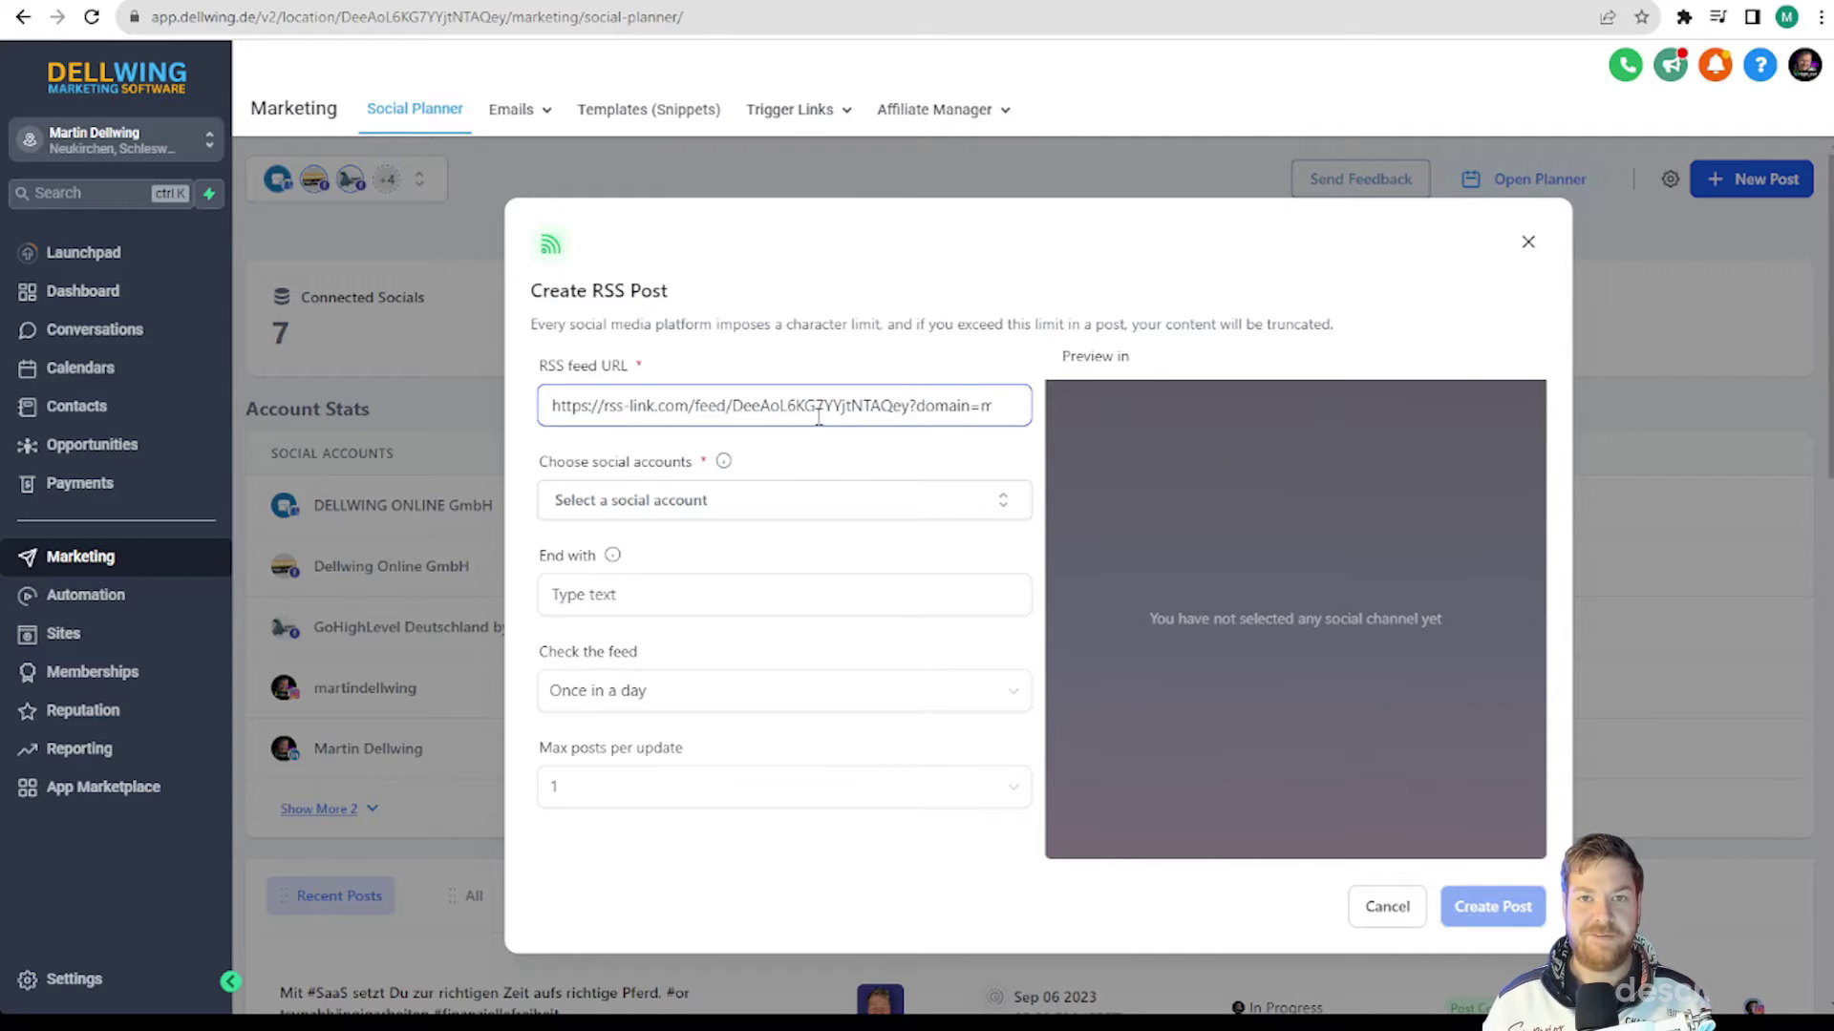
# Step: Select DELLWING ONLINE GmbH, Dellwing Online GmbH, Instagram and LinkedIn as the post's target accounts
pyautogui.click(808, 508)
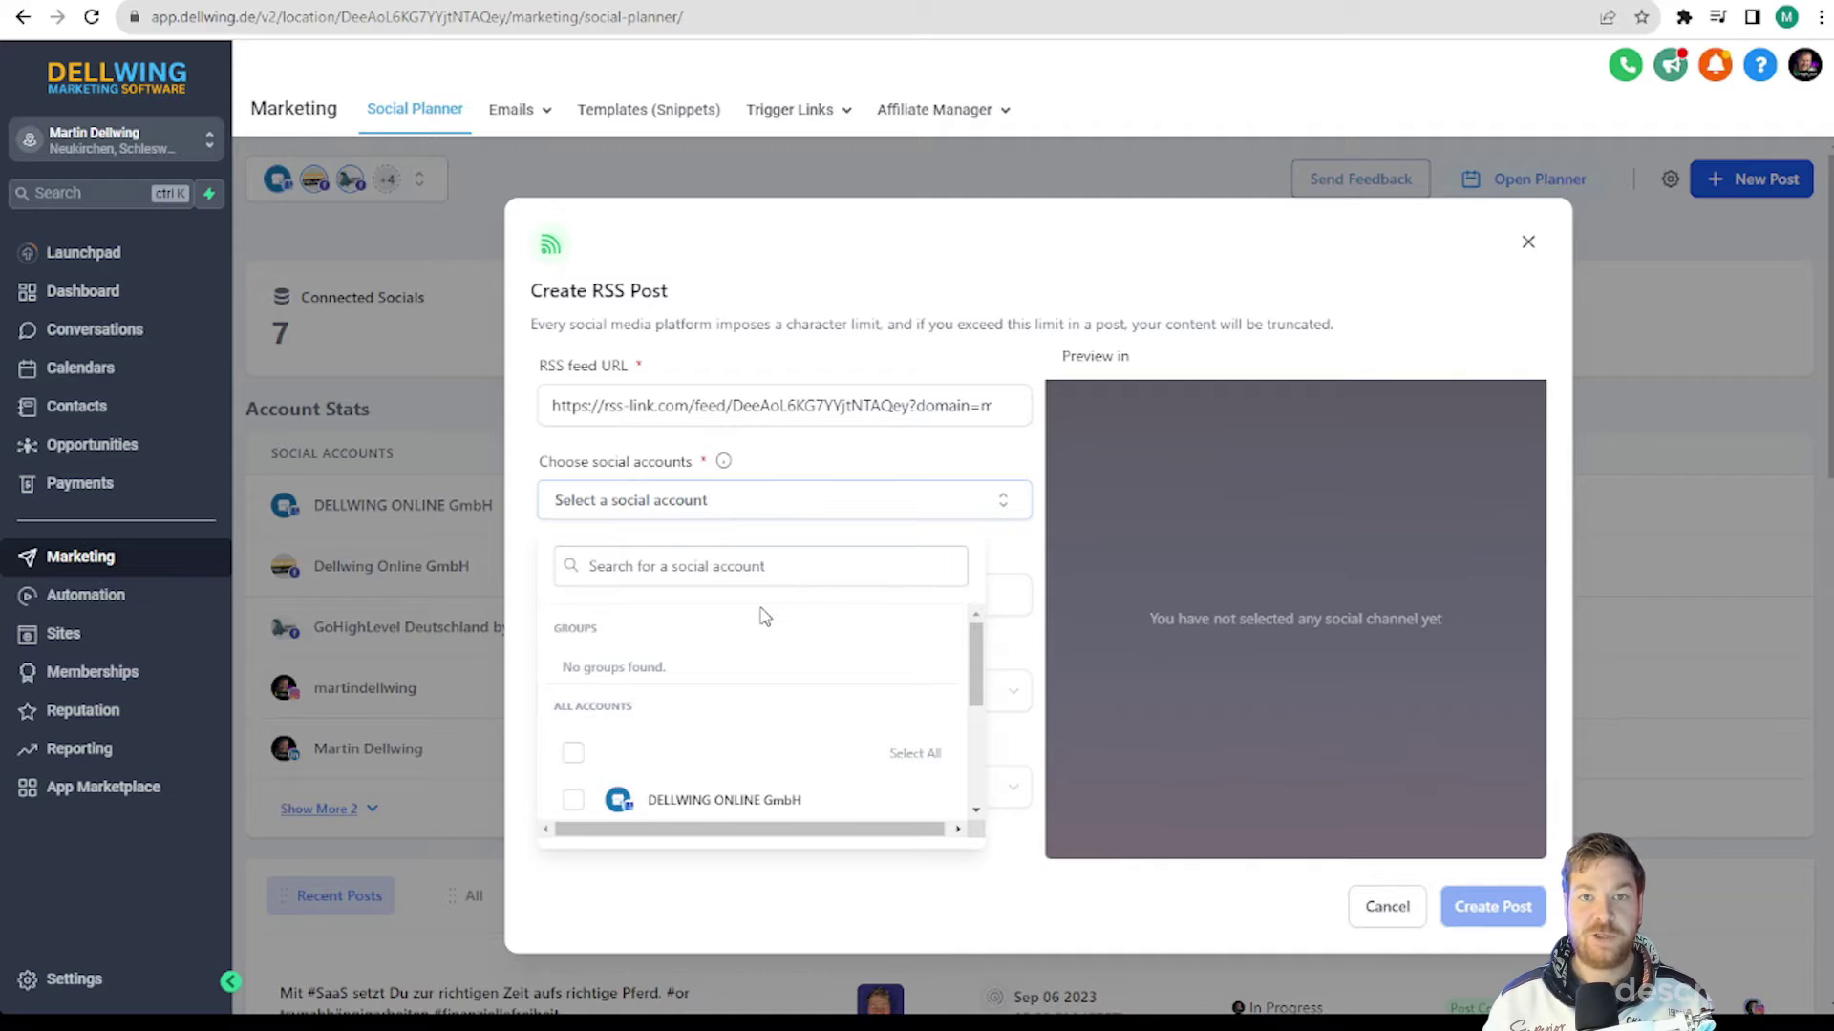
pyautogui.scroll(-2, 764, 616)
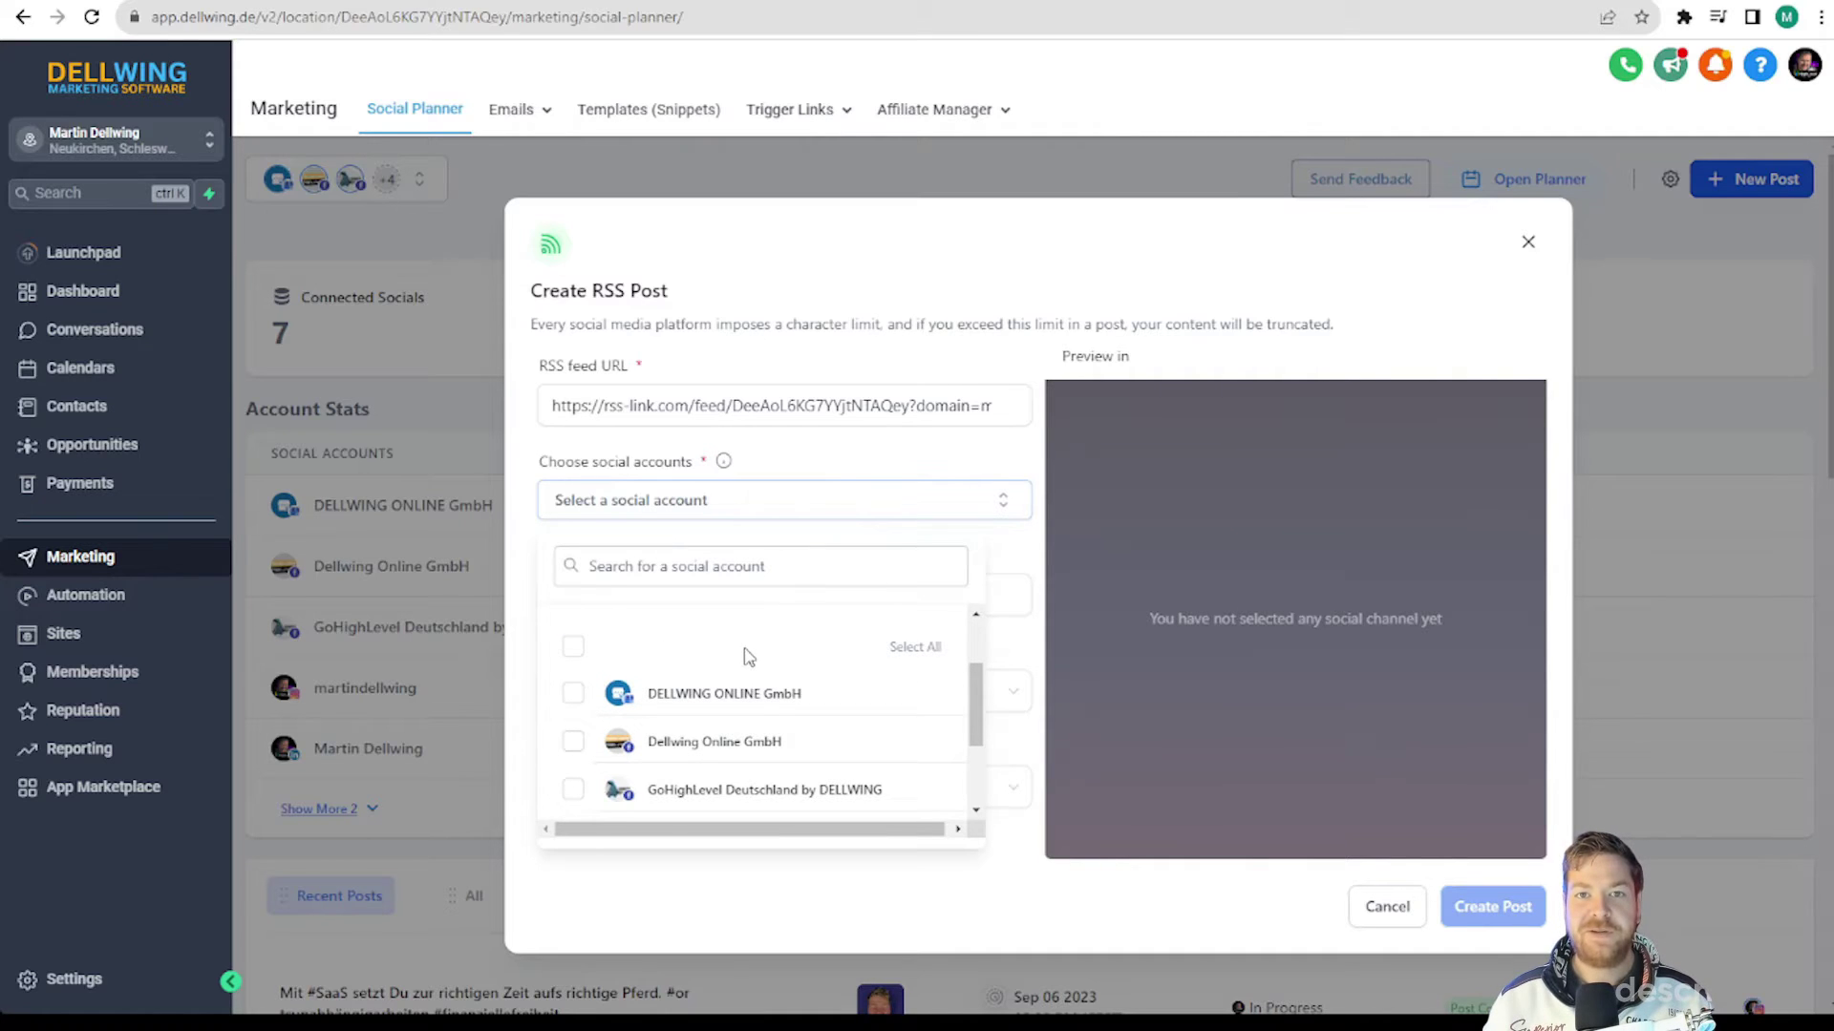
pyautogui.click(575, 696)
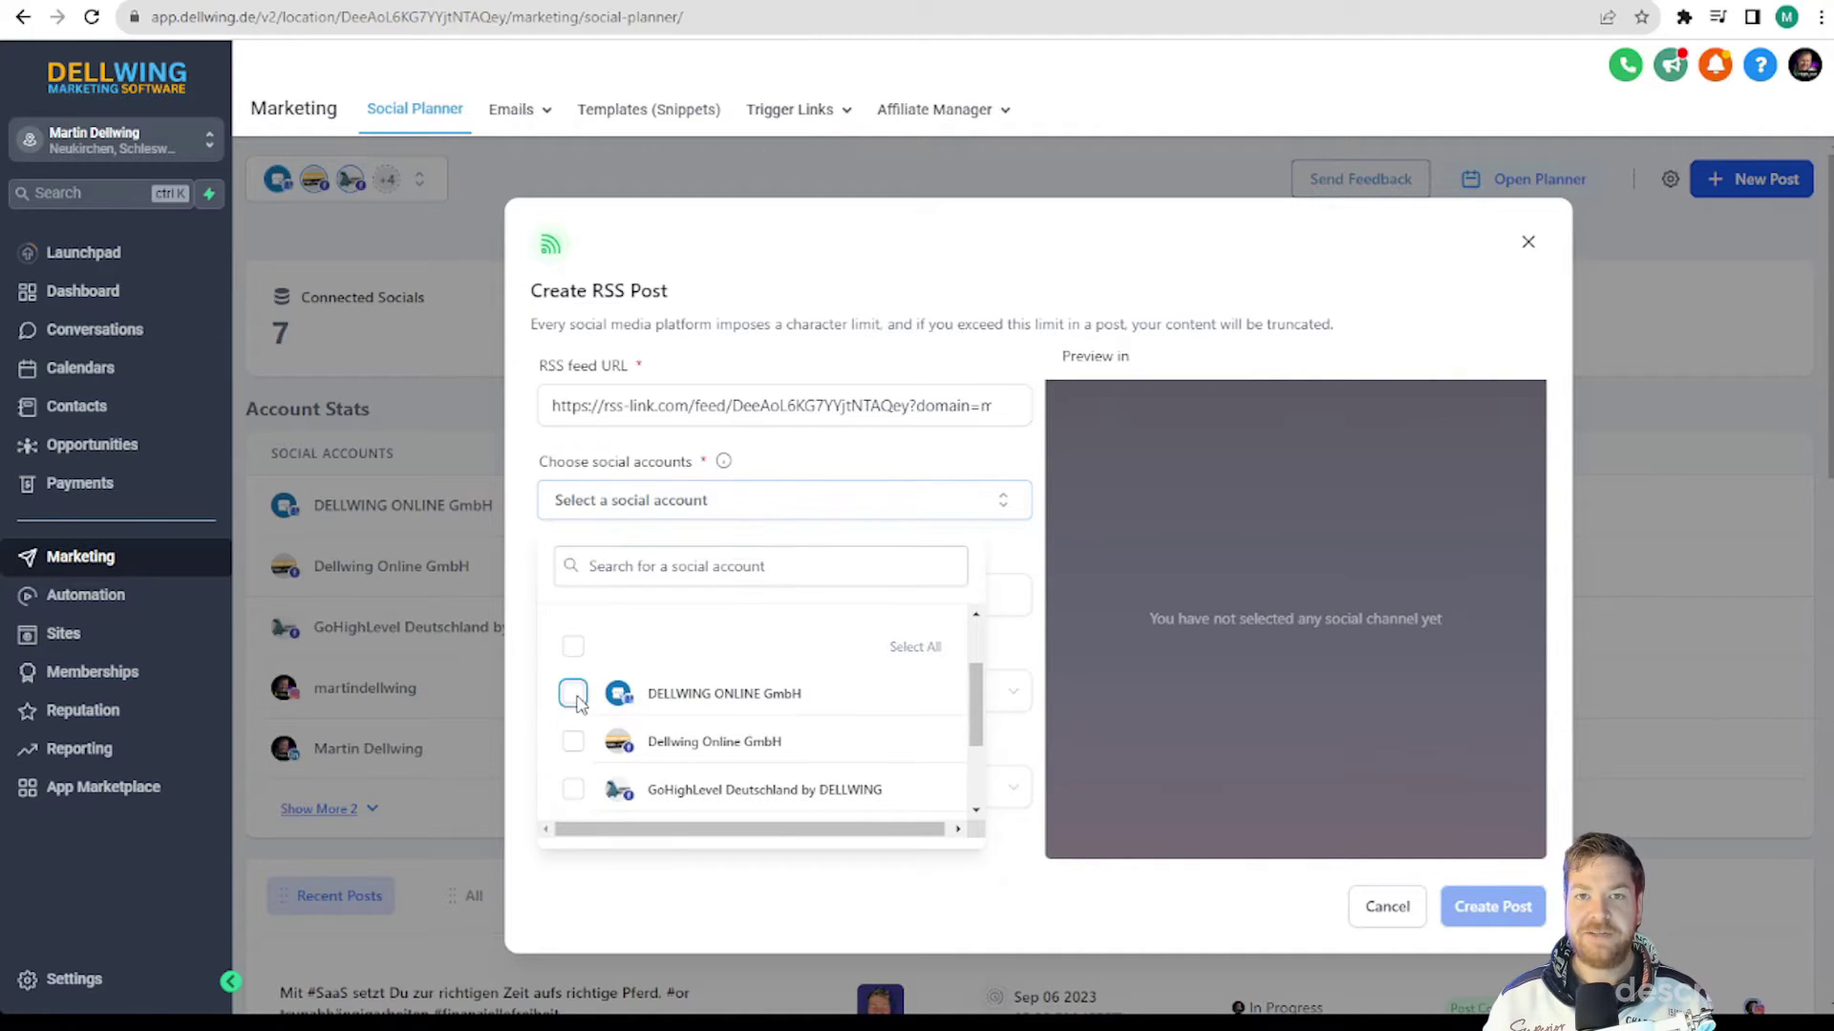
pyautogui.click(573, 751)
pyautogui.scroll(-2, 578, 755)
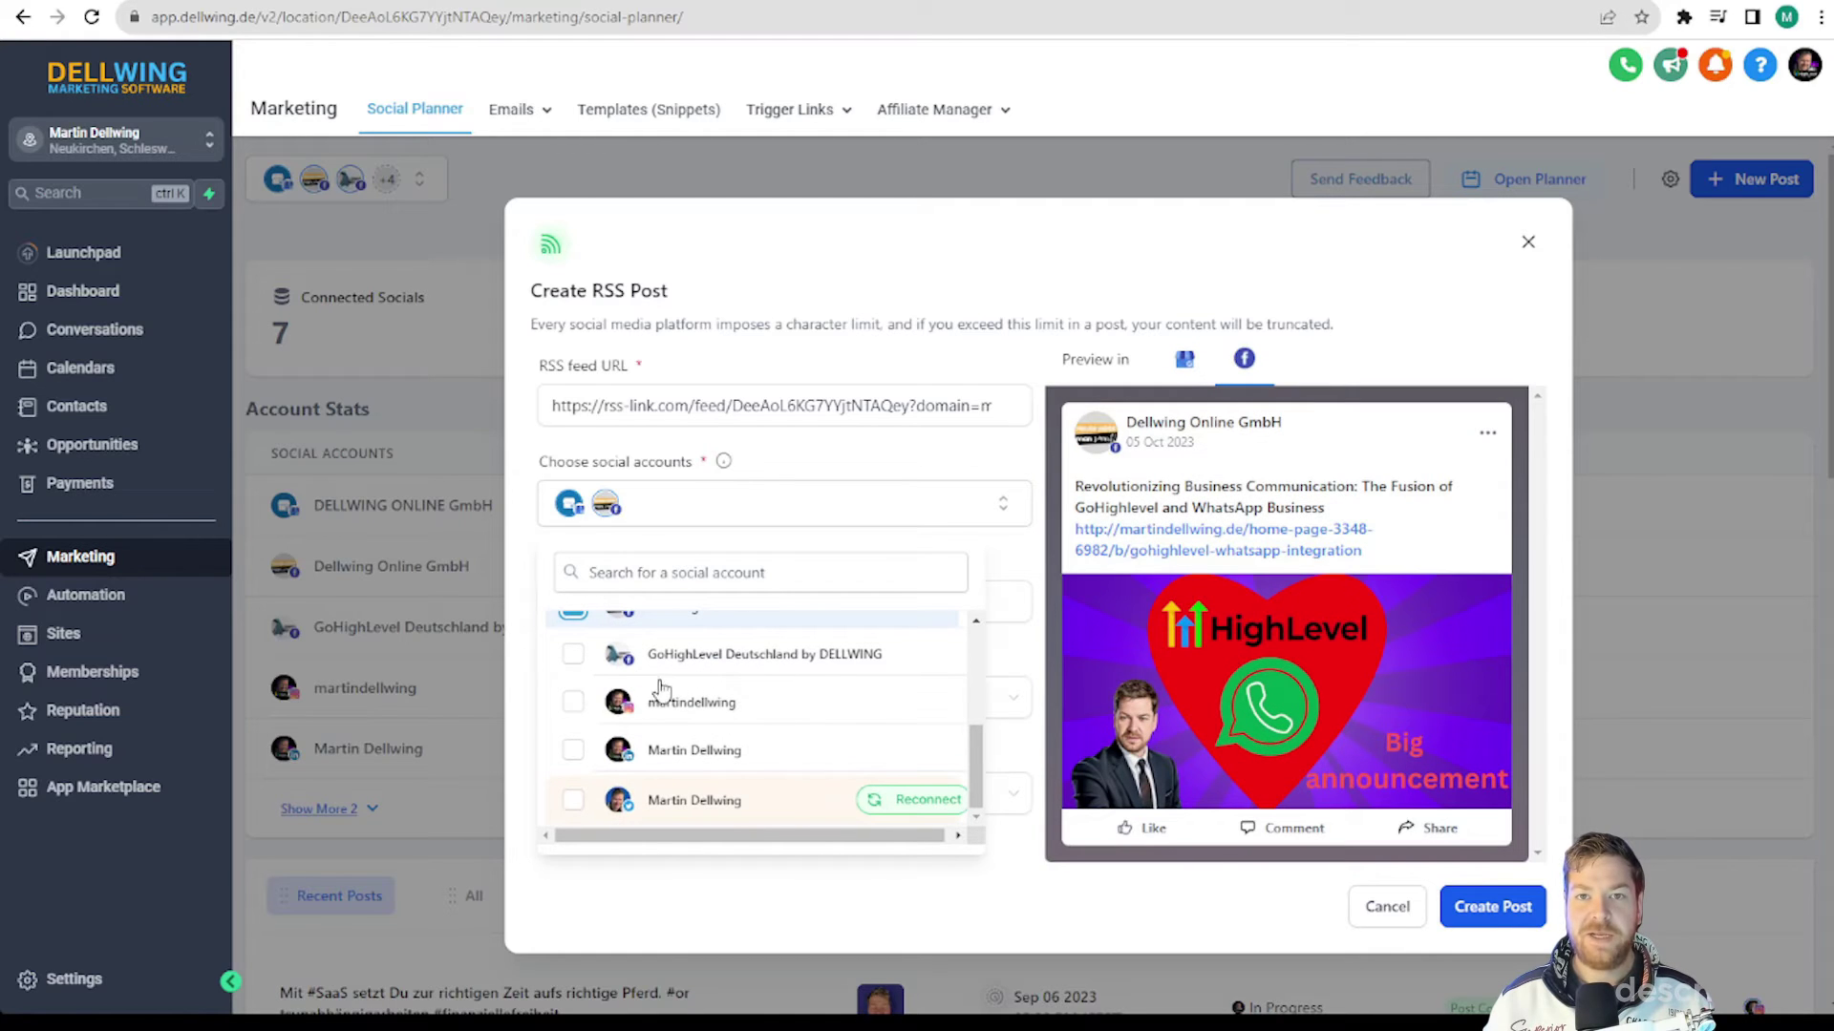
pyautogui.click(572, 703)
pyautogui.click(573, 751)
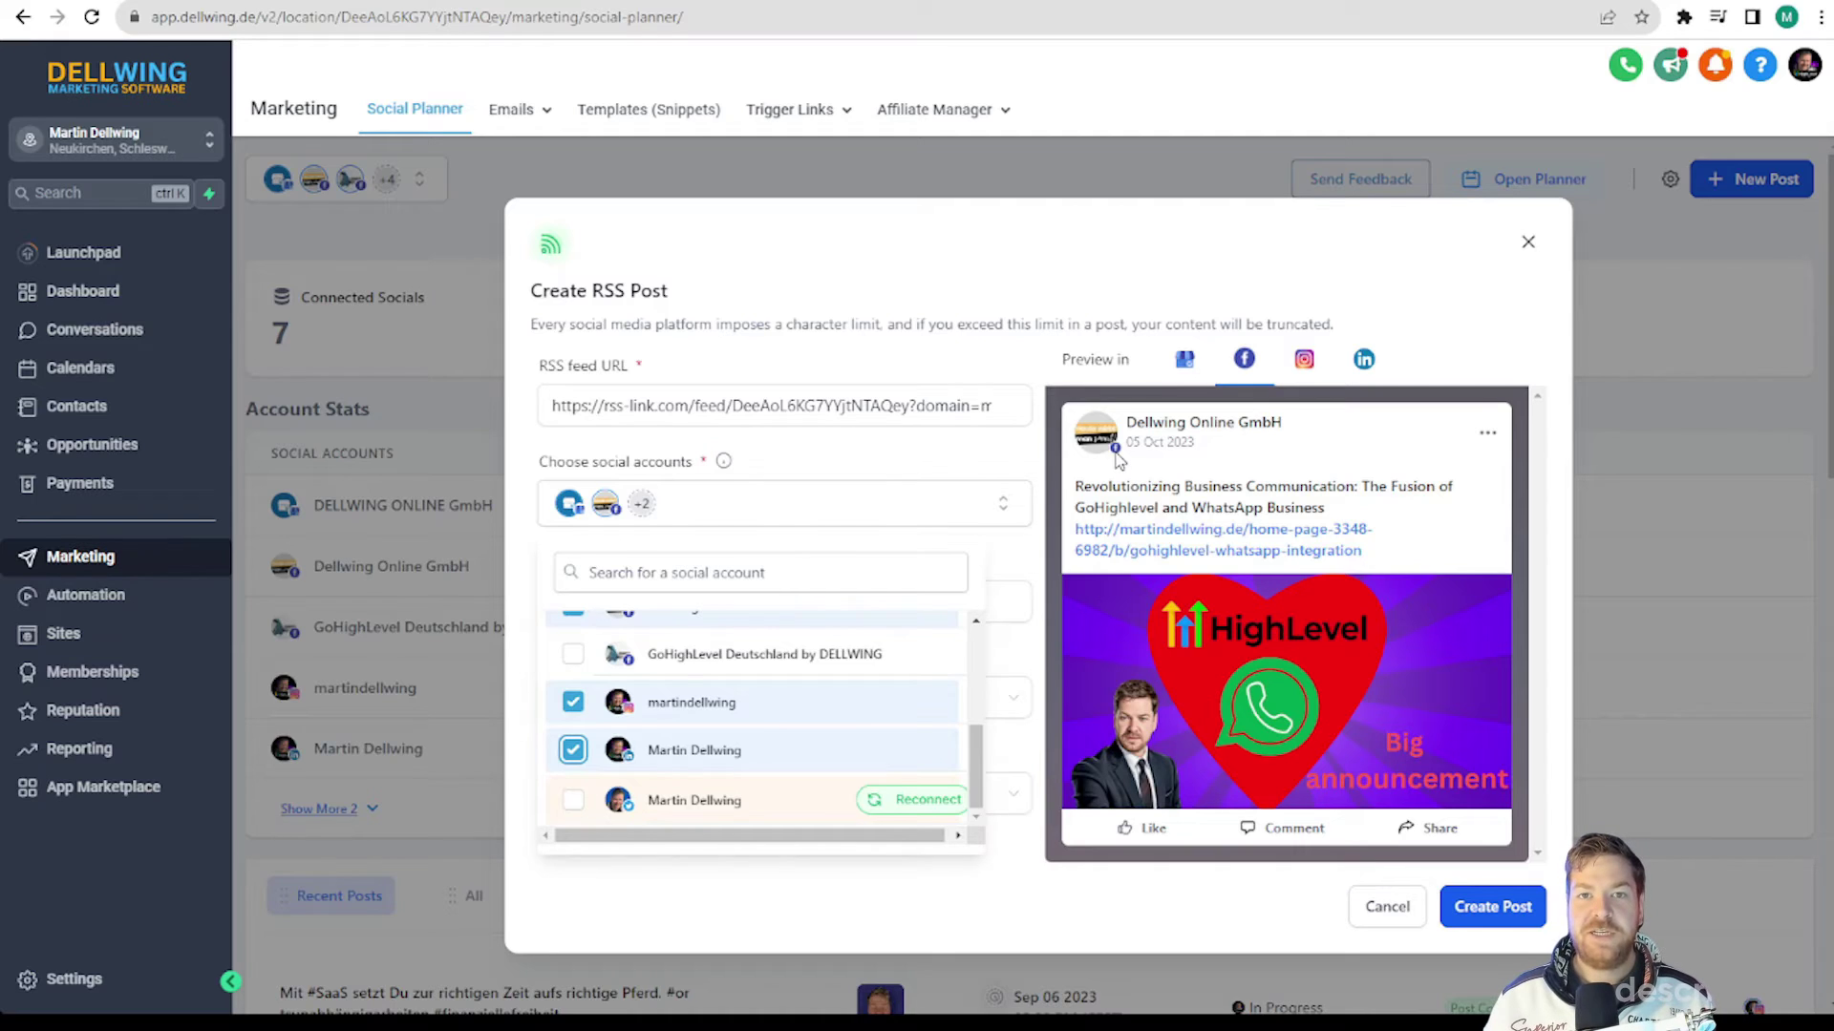
# Step: Replace the junk End with text with '#marketing #tutorial' and keep the feed check at Once in a day
pyautogui.click(613, 601)
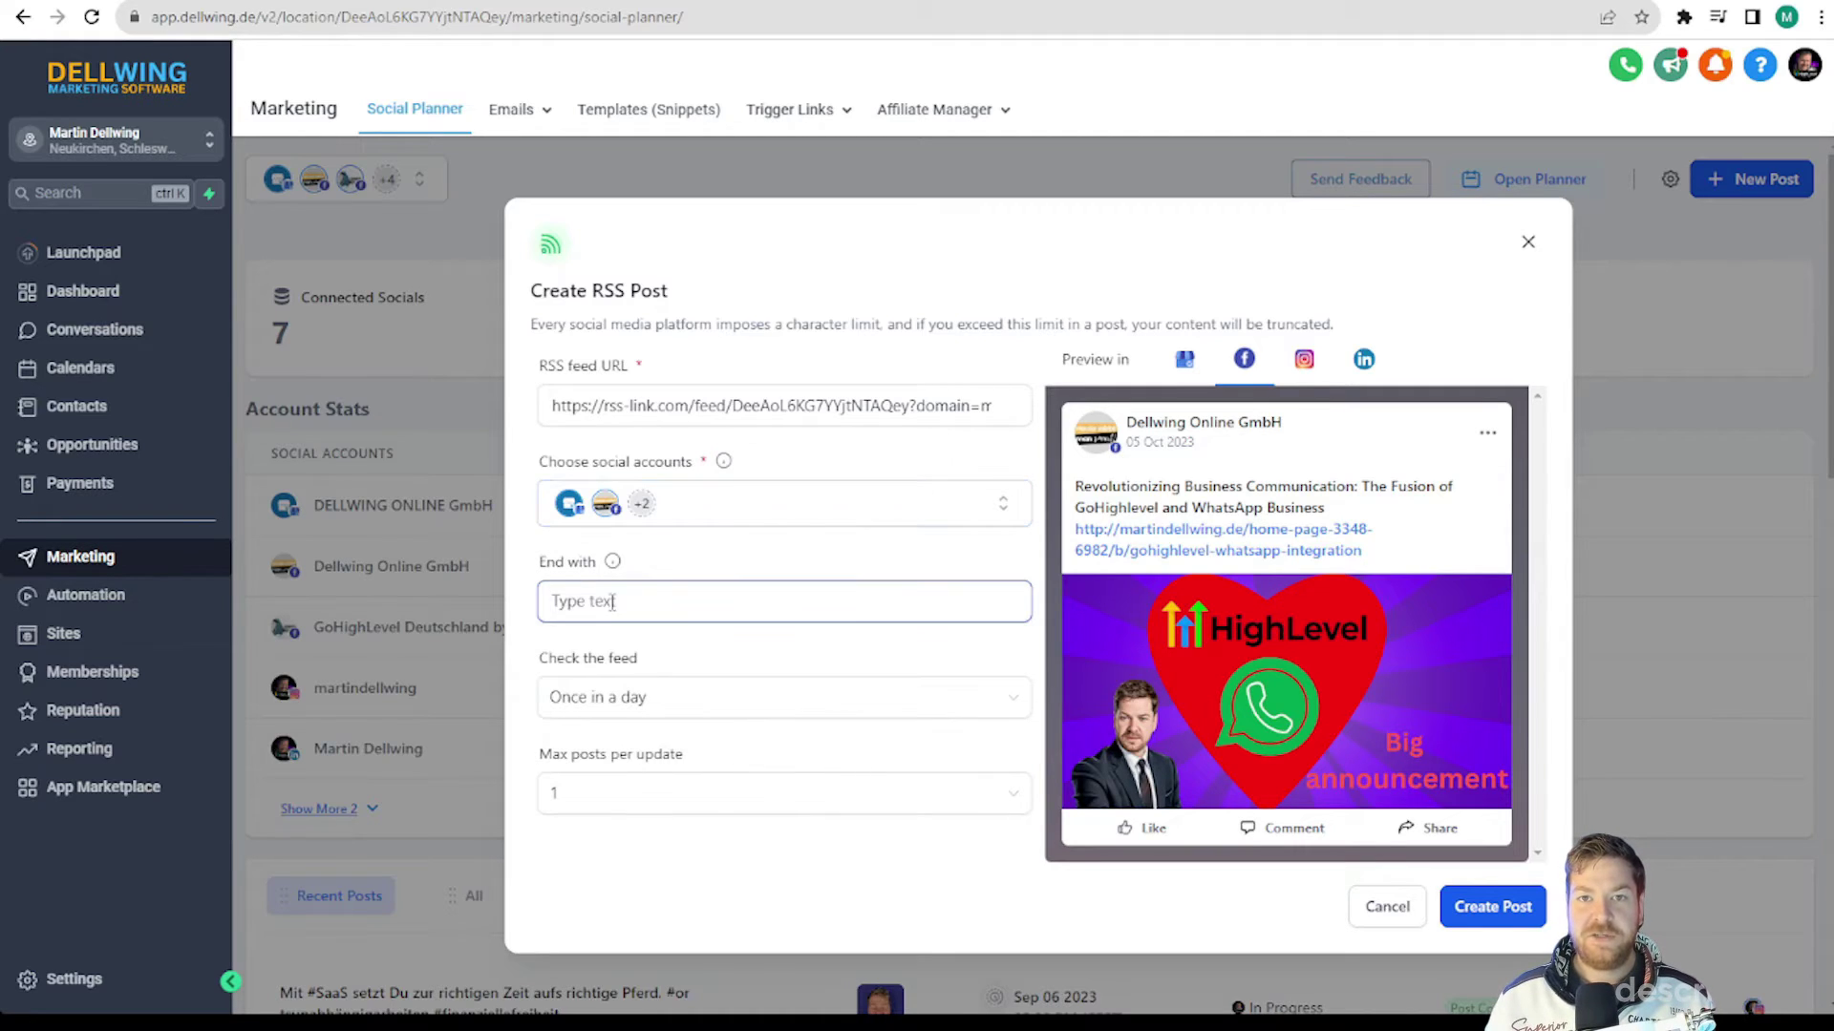
pyautogui.write('hfoehoefhoeifh')
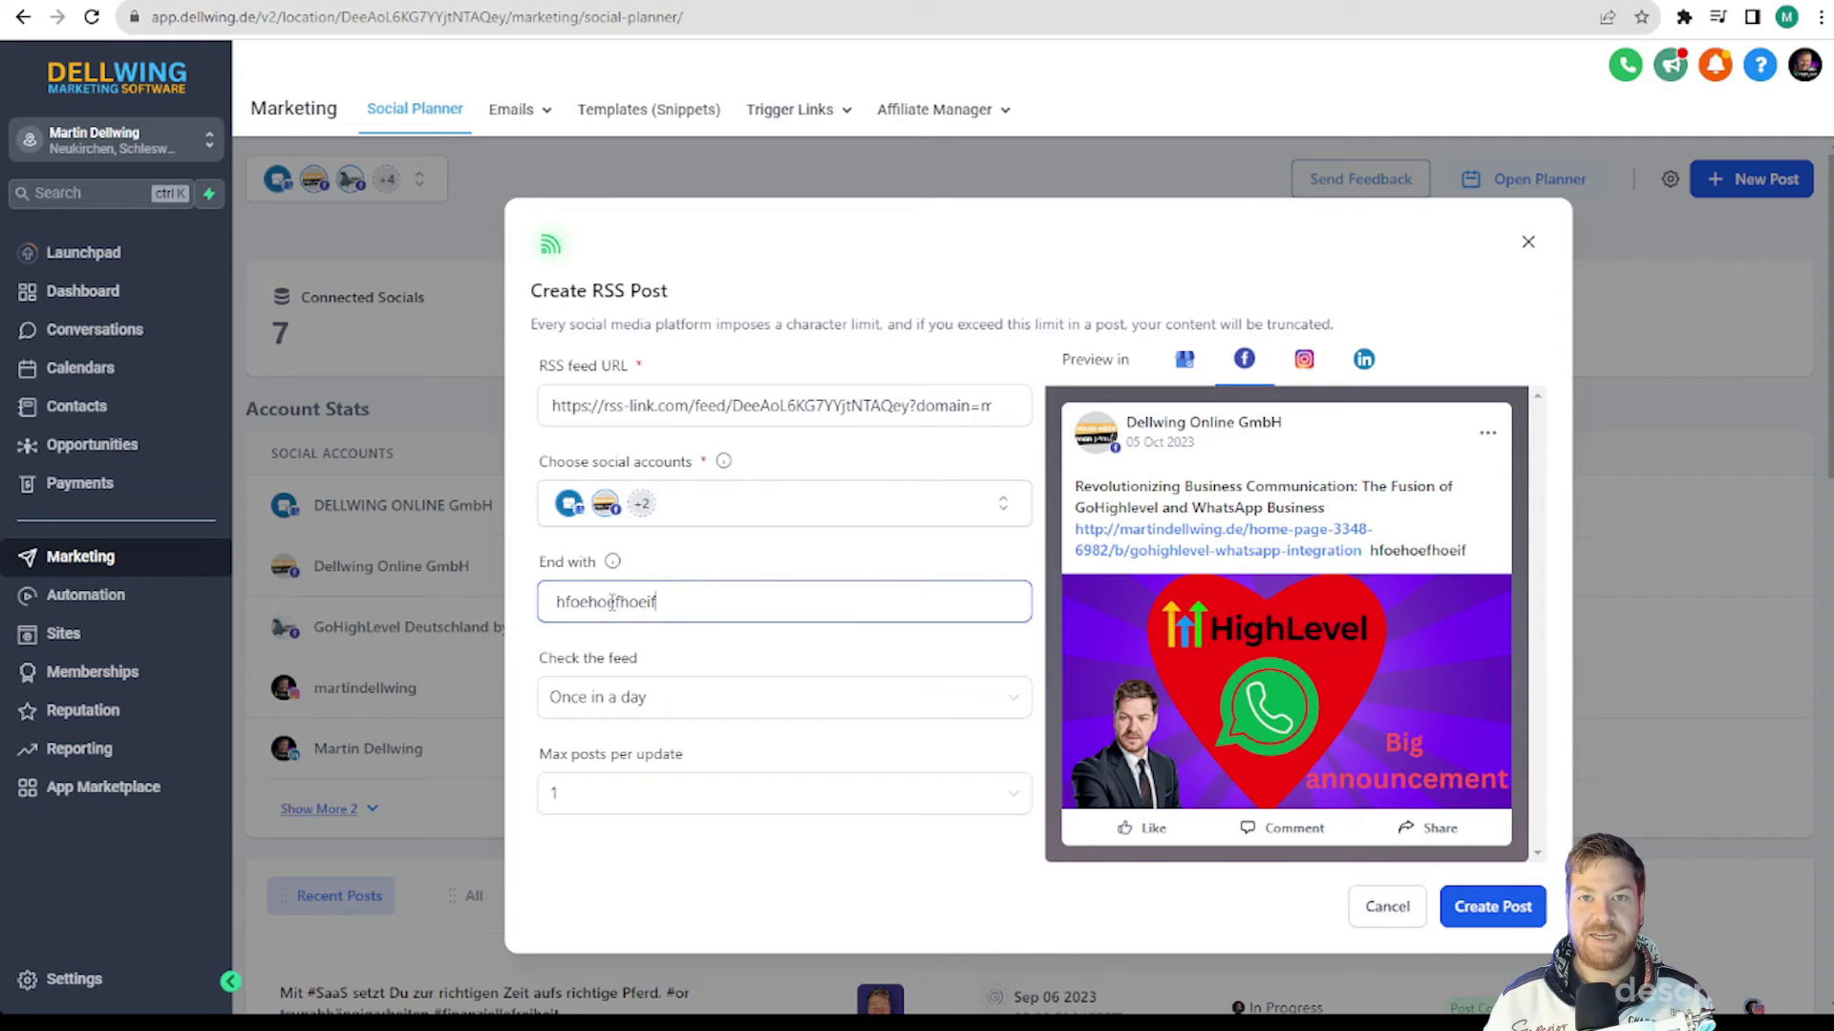
pyautogui.press('BackSpace')
pyautogui.press('BackSpace')
pyautogui.press('BackSpace')
pyautogui.press('BackSpace')
pyautogui.press('BackSpace')
pyautogui.press('BackSpace')
pyautogui.press('BackSpace')
pyautogui.press('BackSpace')
pyautogui.press('BackSpace')
pyautogui.press('BackSpace')
pyautogui.press('BackSpace')
pyautogui.press('BackSpace')
pyautogui.press('BackSpace')
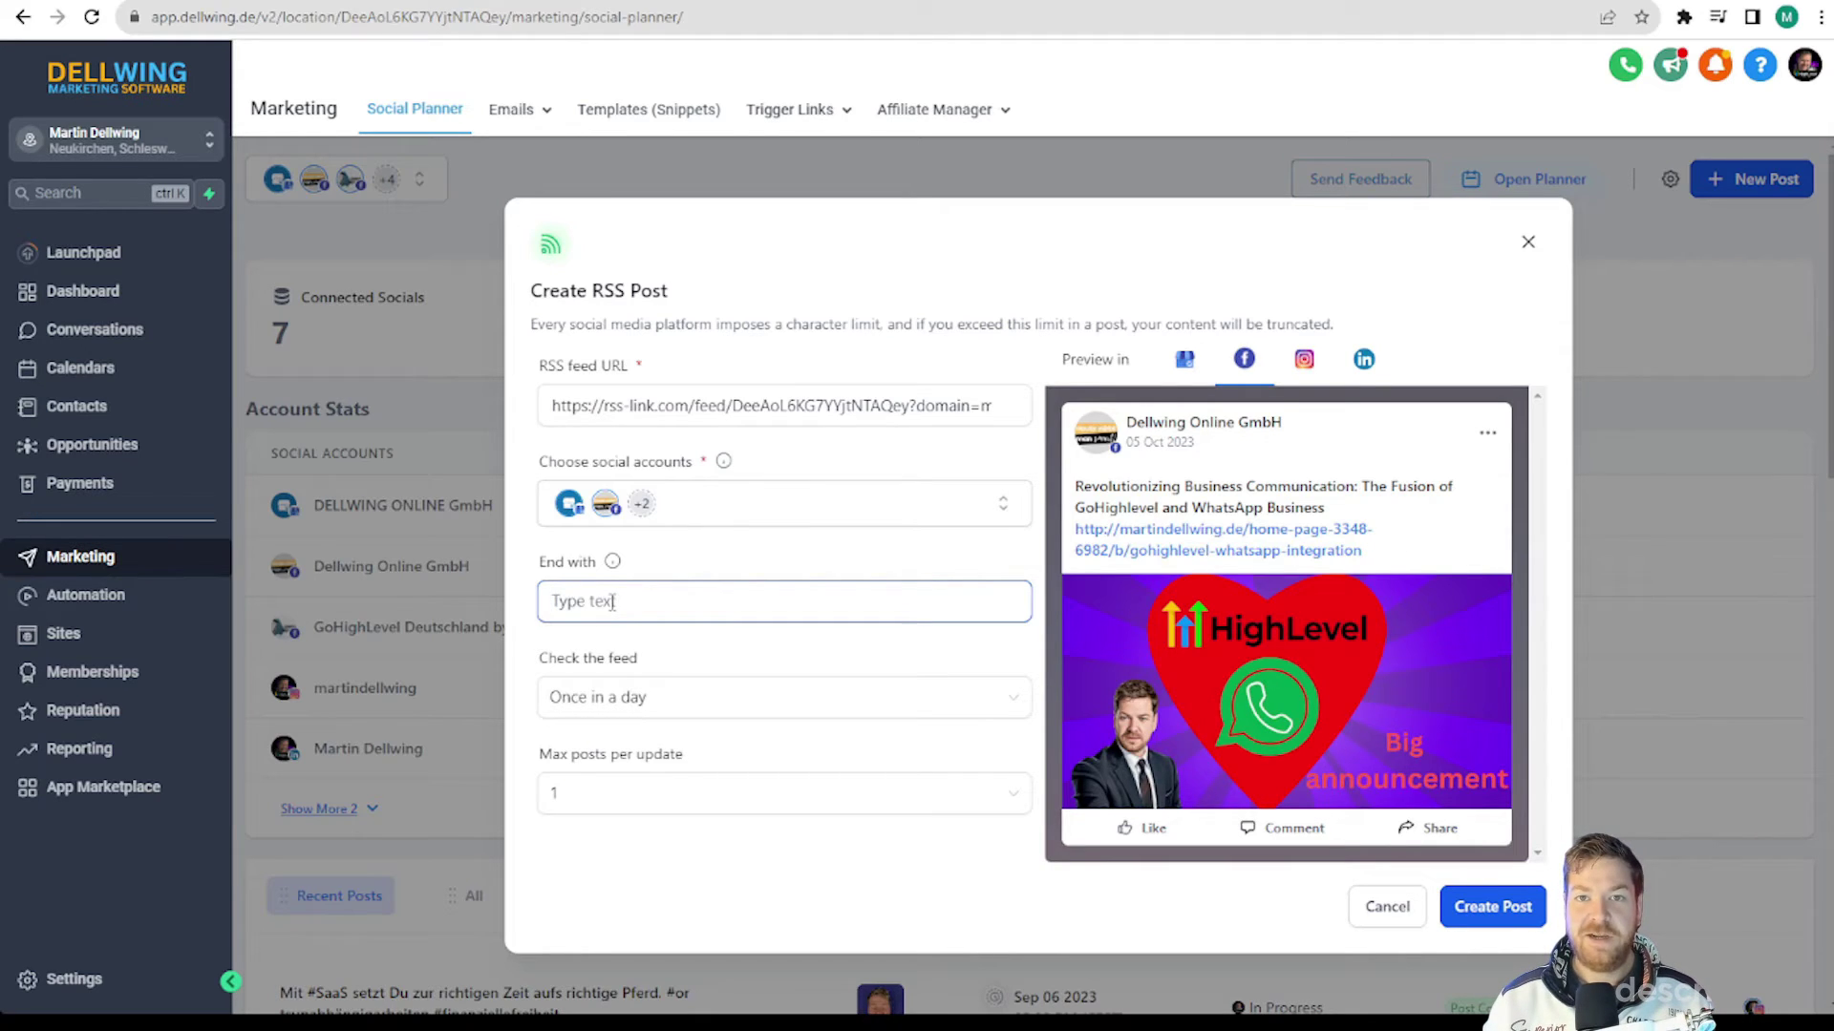
pyautogui.write('#marketin')
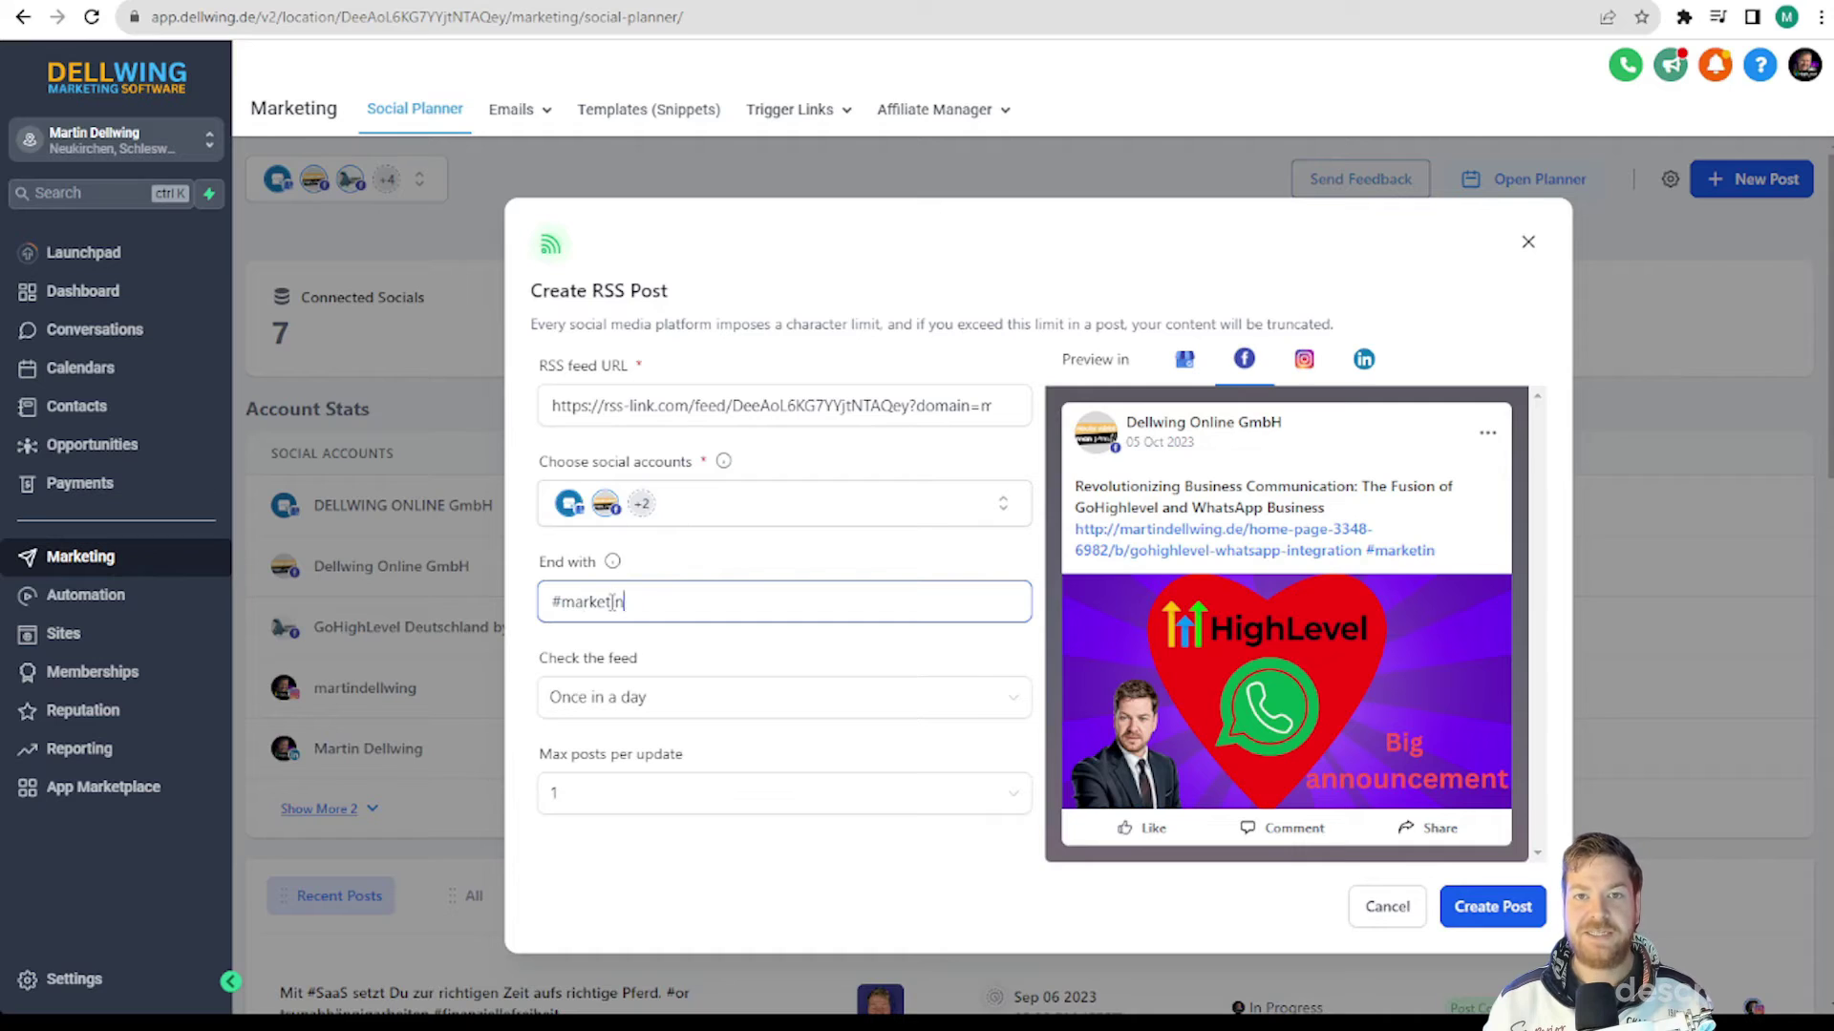
pyautogui.write('g #tutorial')
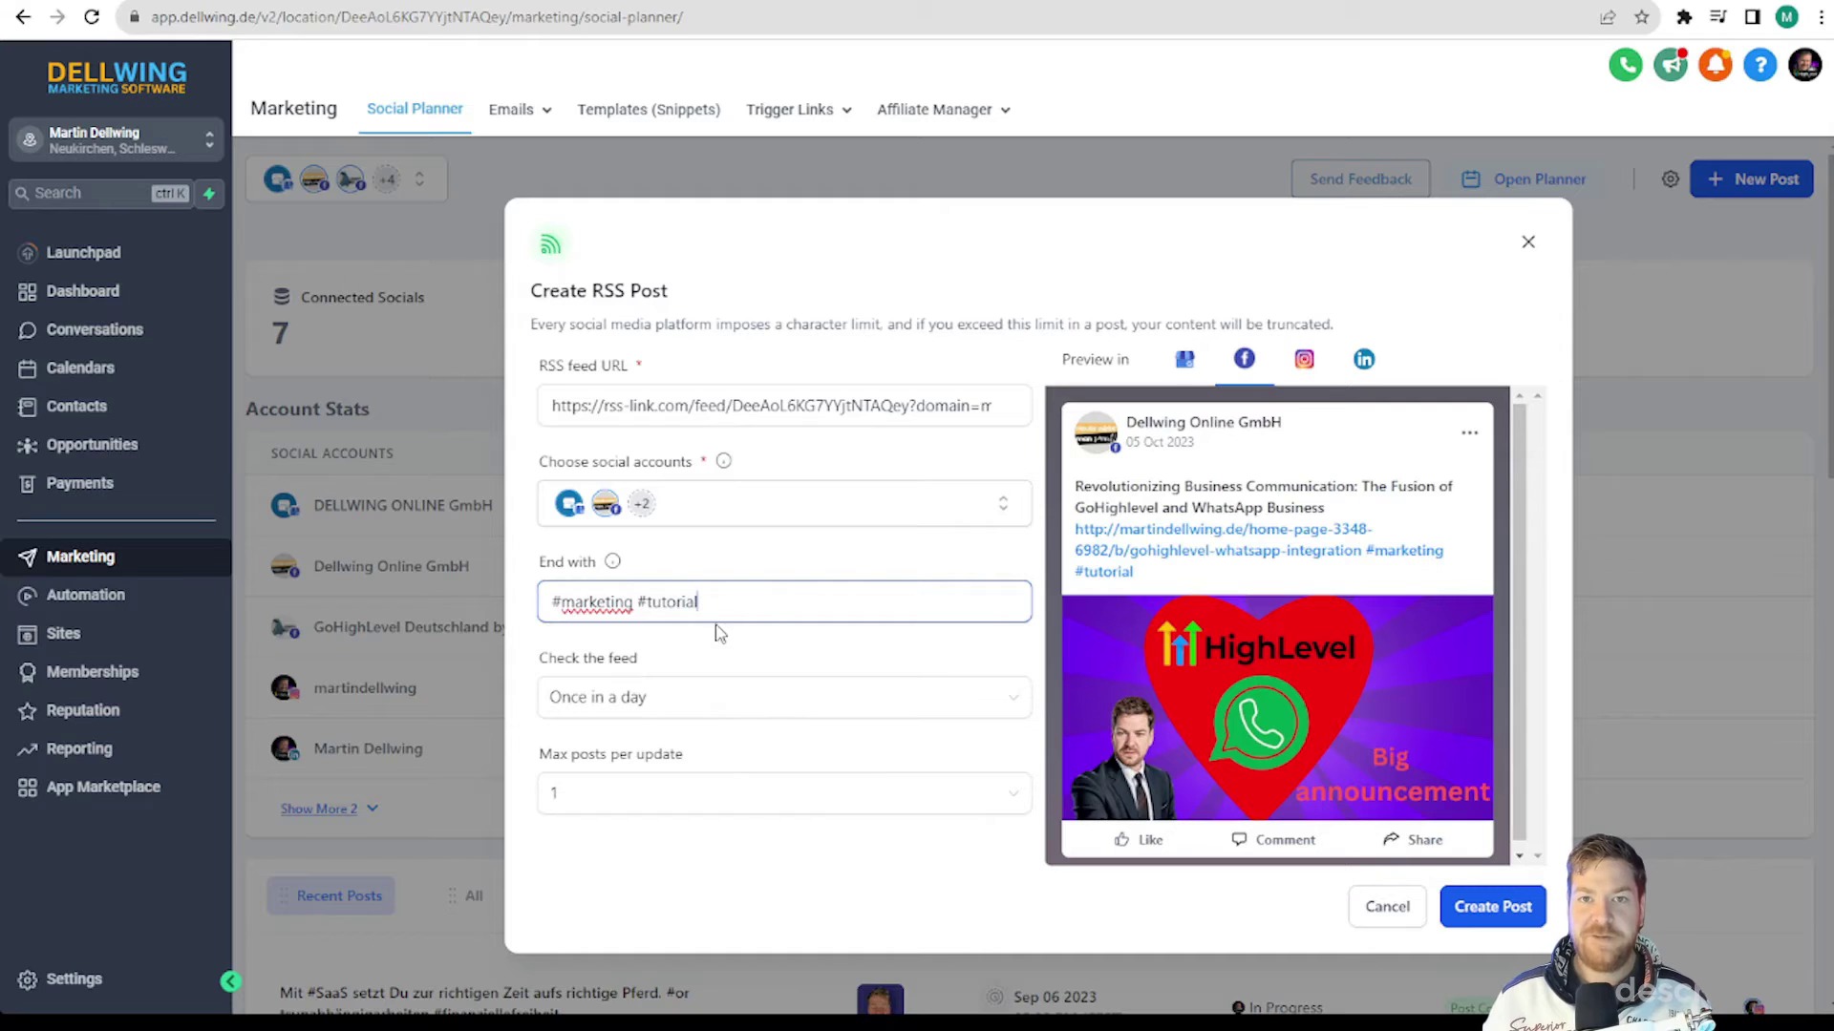
pyautogui.click(636, 716)
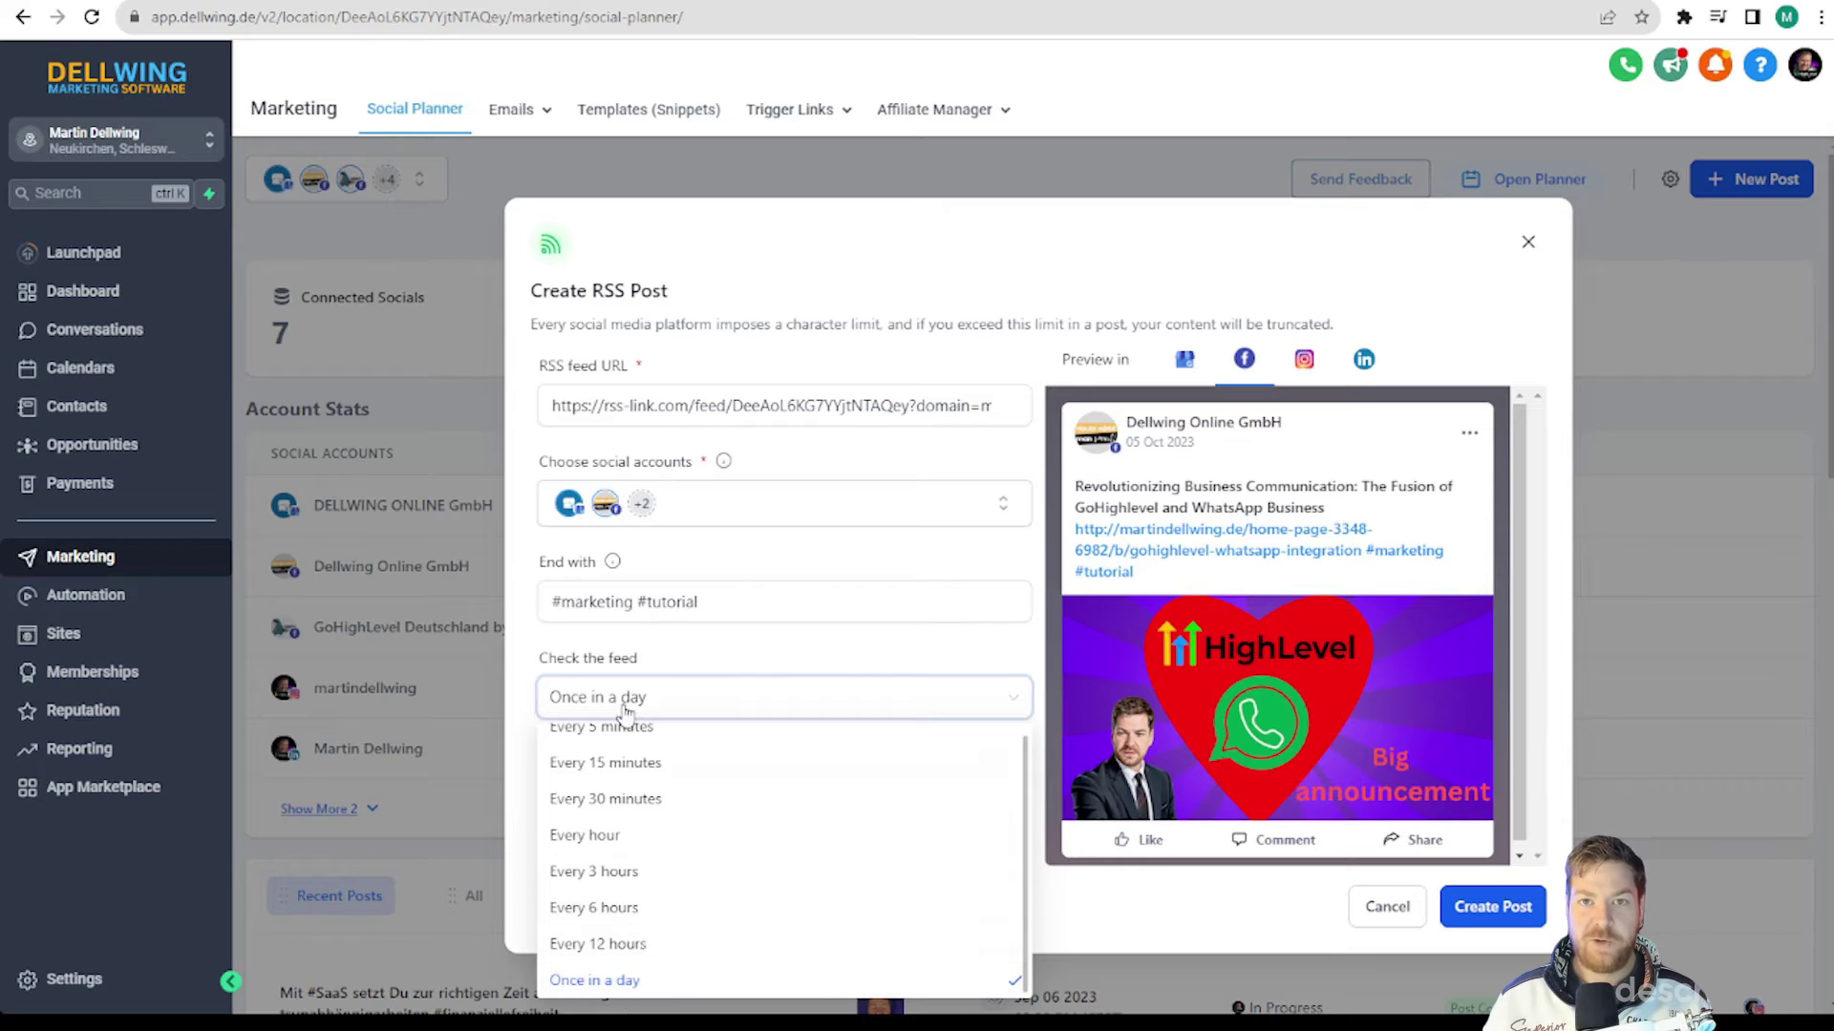
pyautogui.click(723, 676)
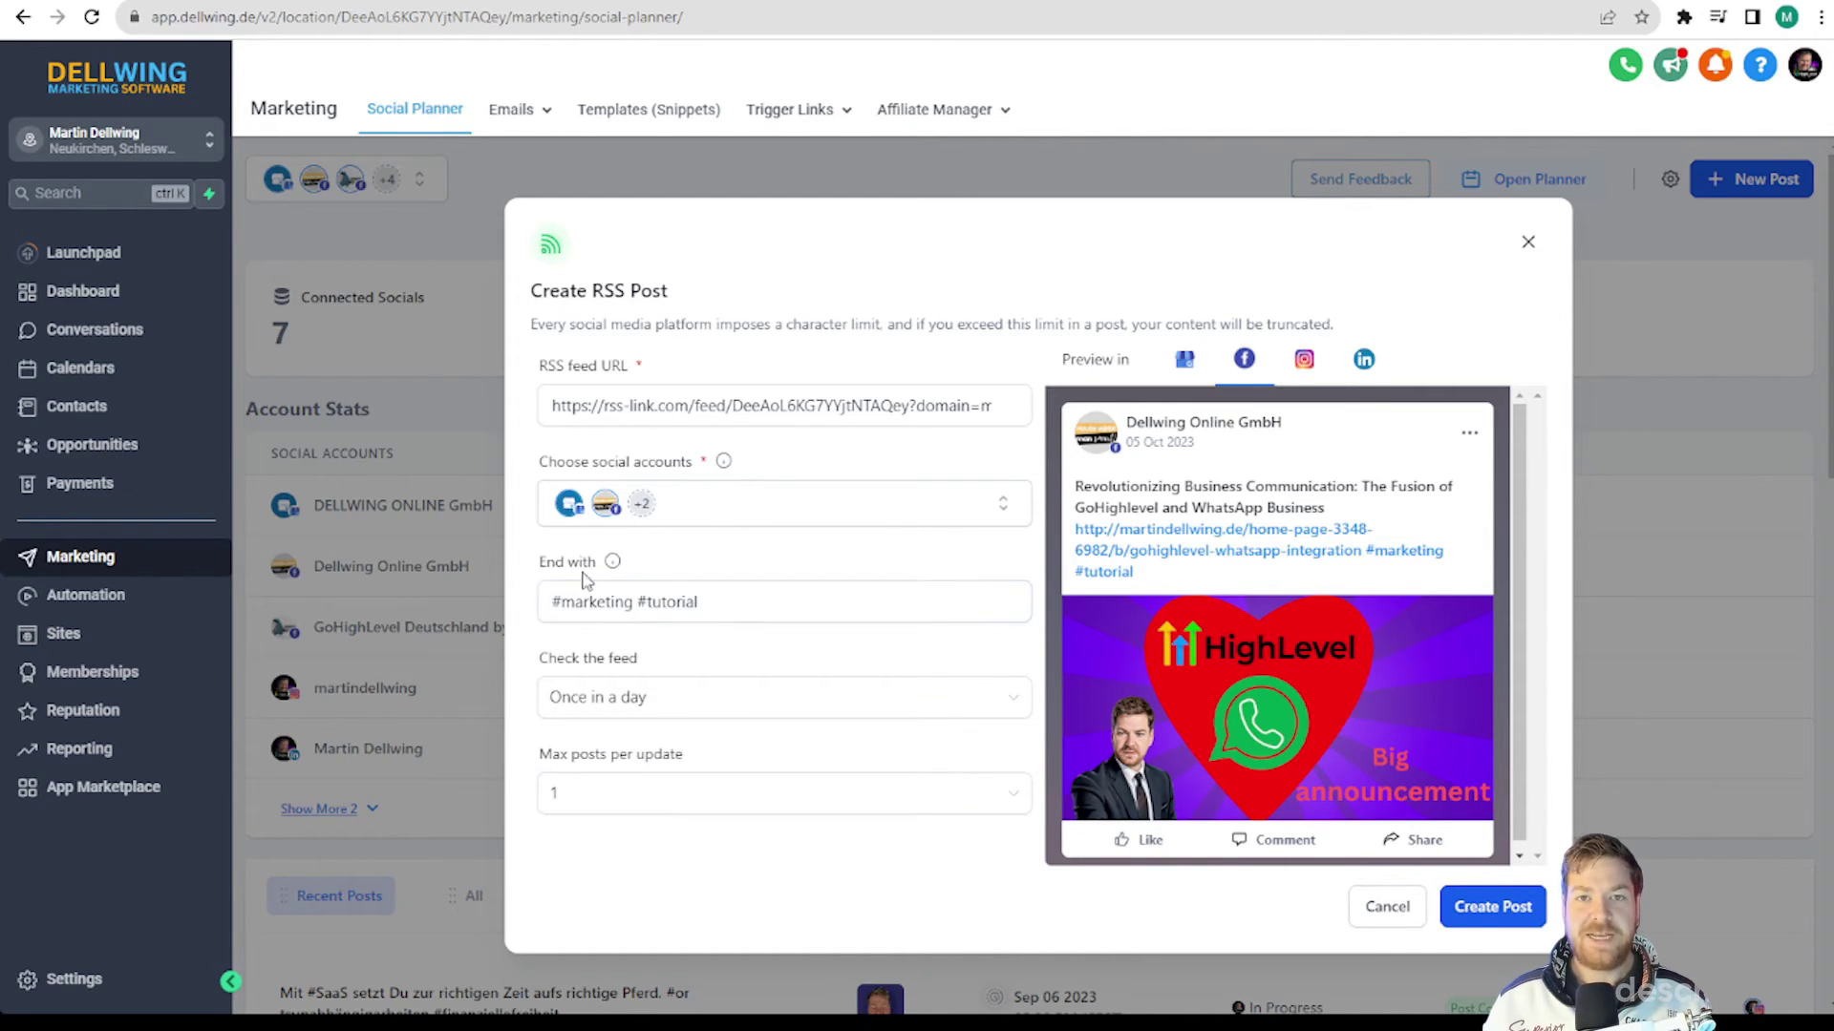
# Step: Create the RSS post and review it in the RSS Posts list
pyautogui.click(1488, 918)
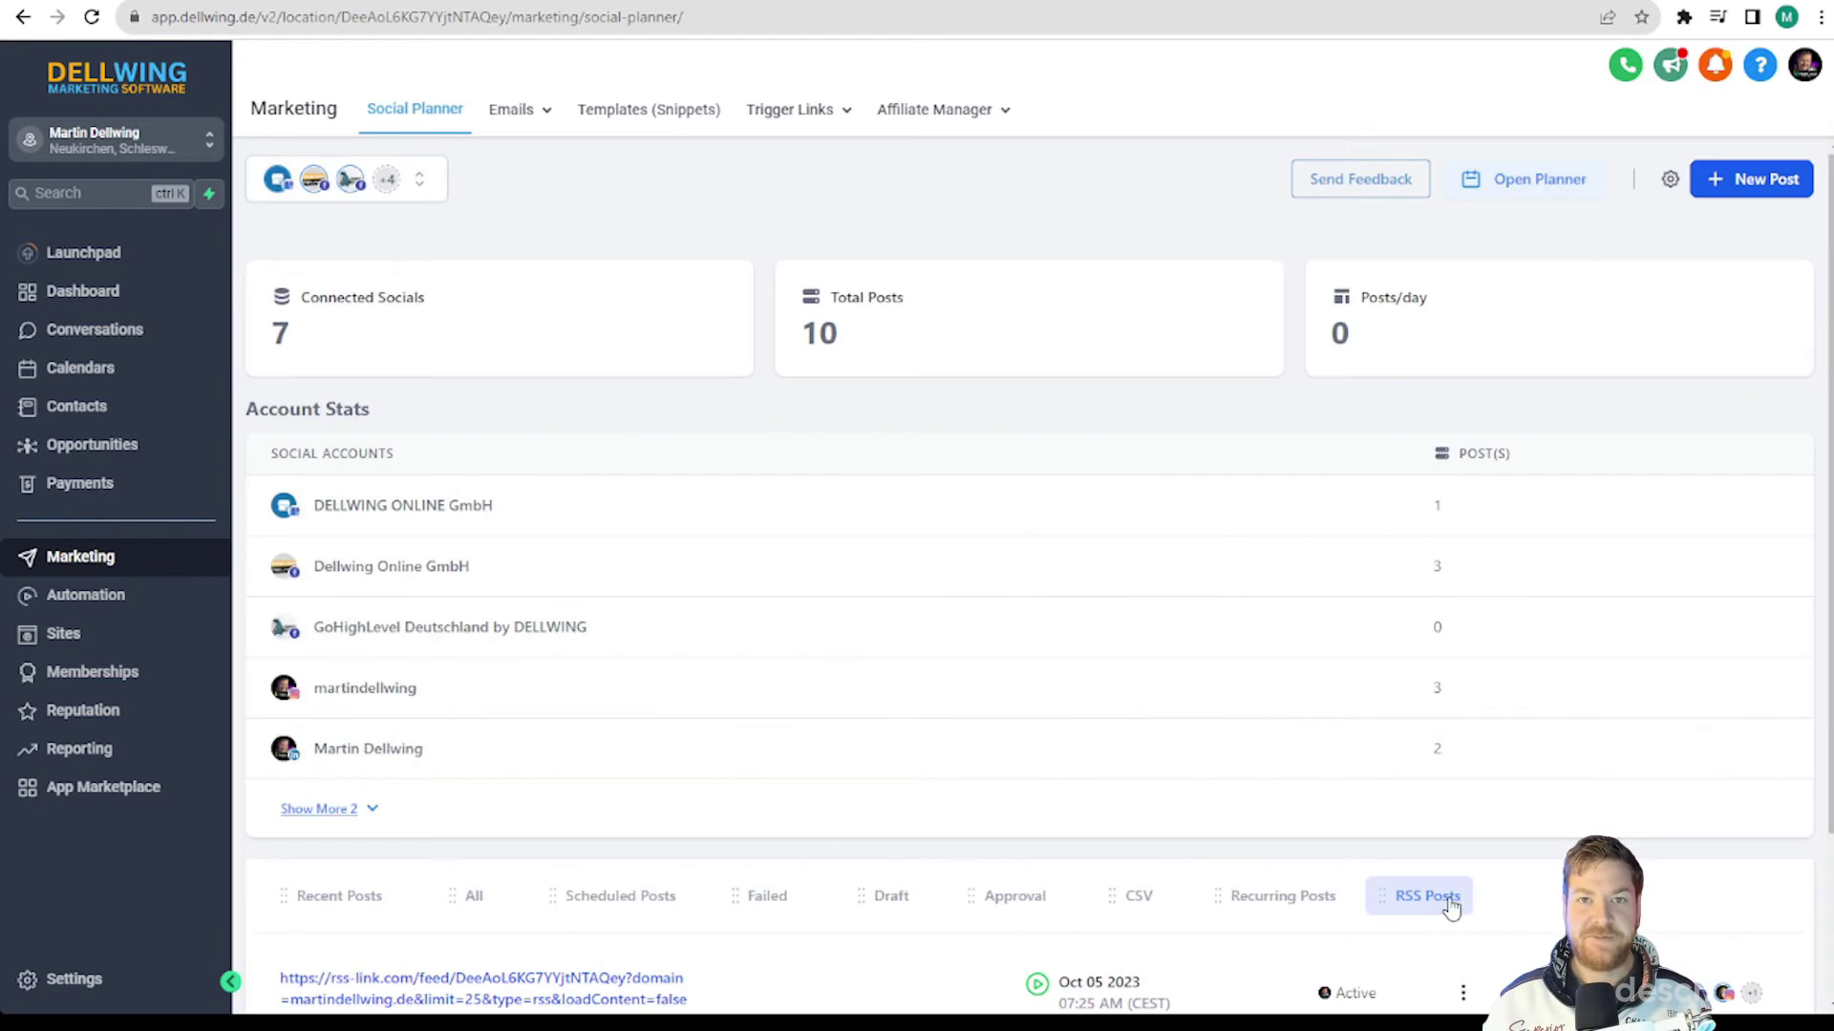
pyautogui.scroll(-2, 838, 687)
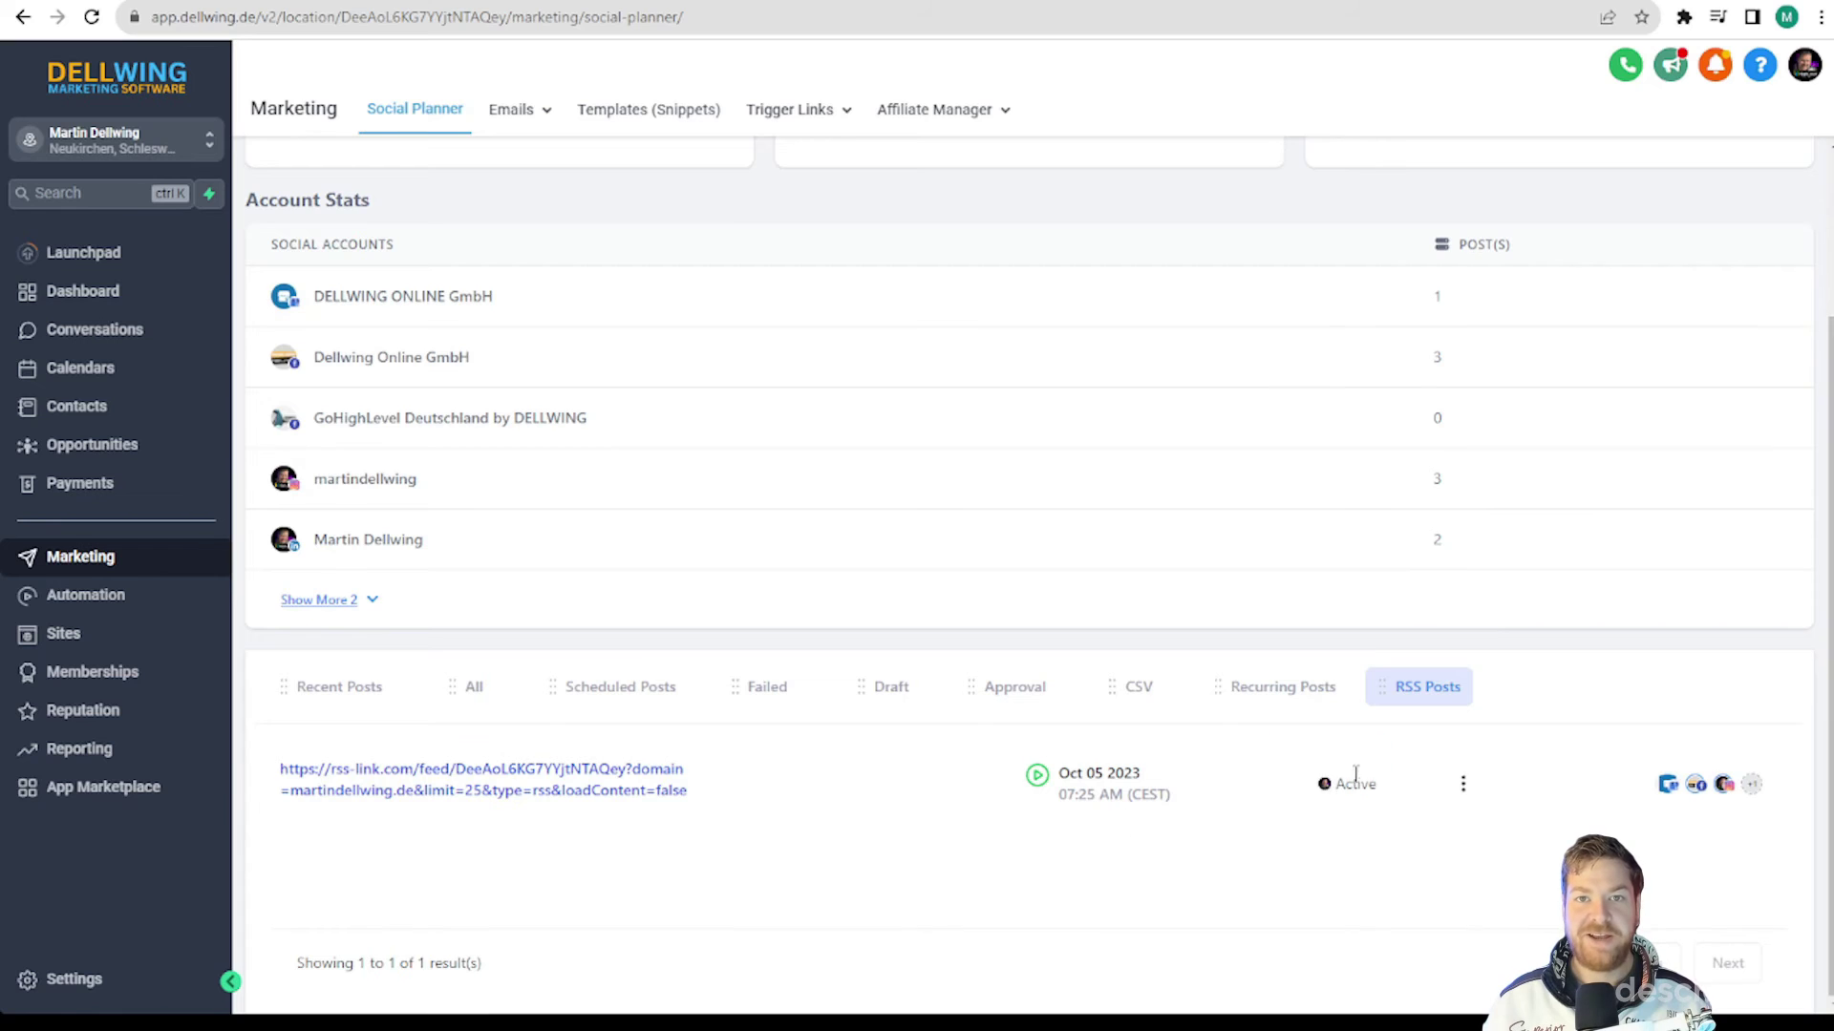
pyautogui.scroll(2, 1338, 778)
# Step: Verify the planner shows the post daily at 07:25 AM through November and December 2023
pyautogui.click(1537, 178)
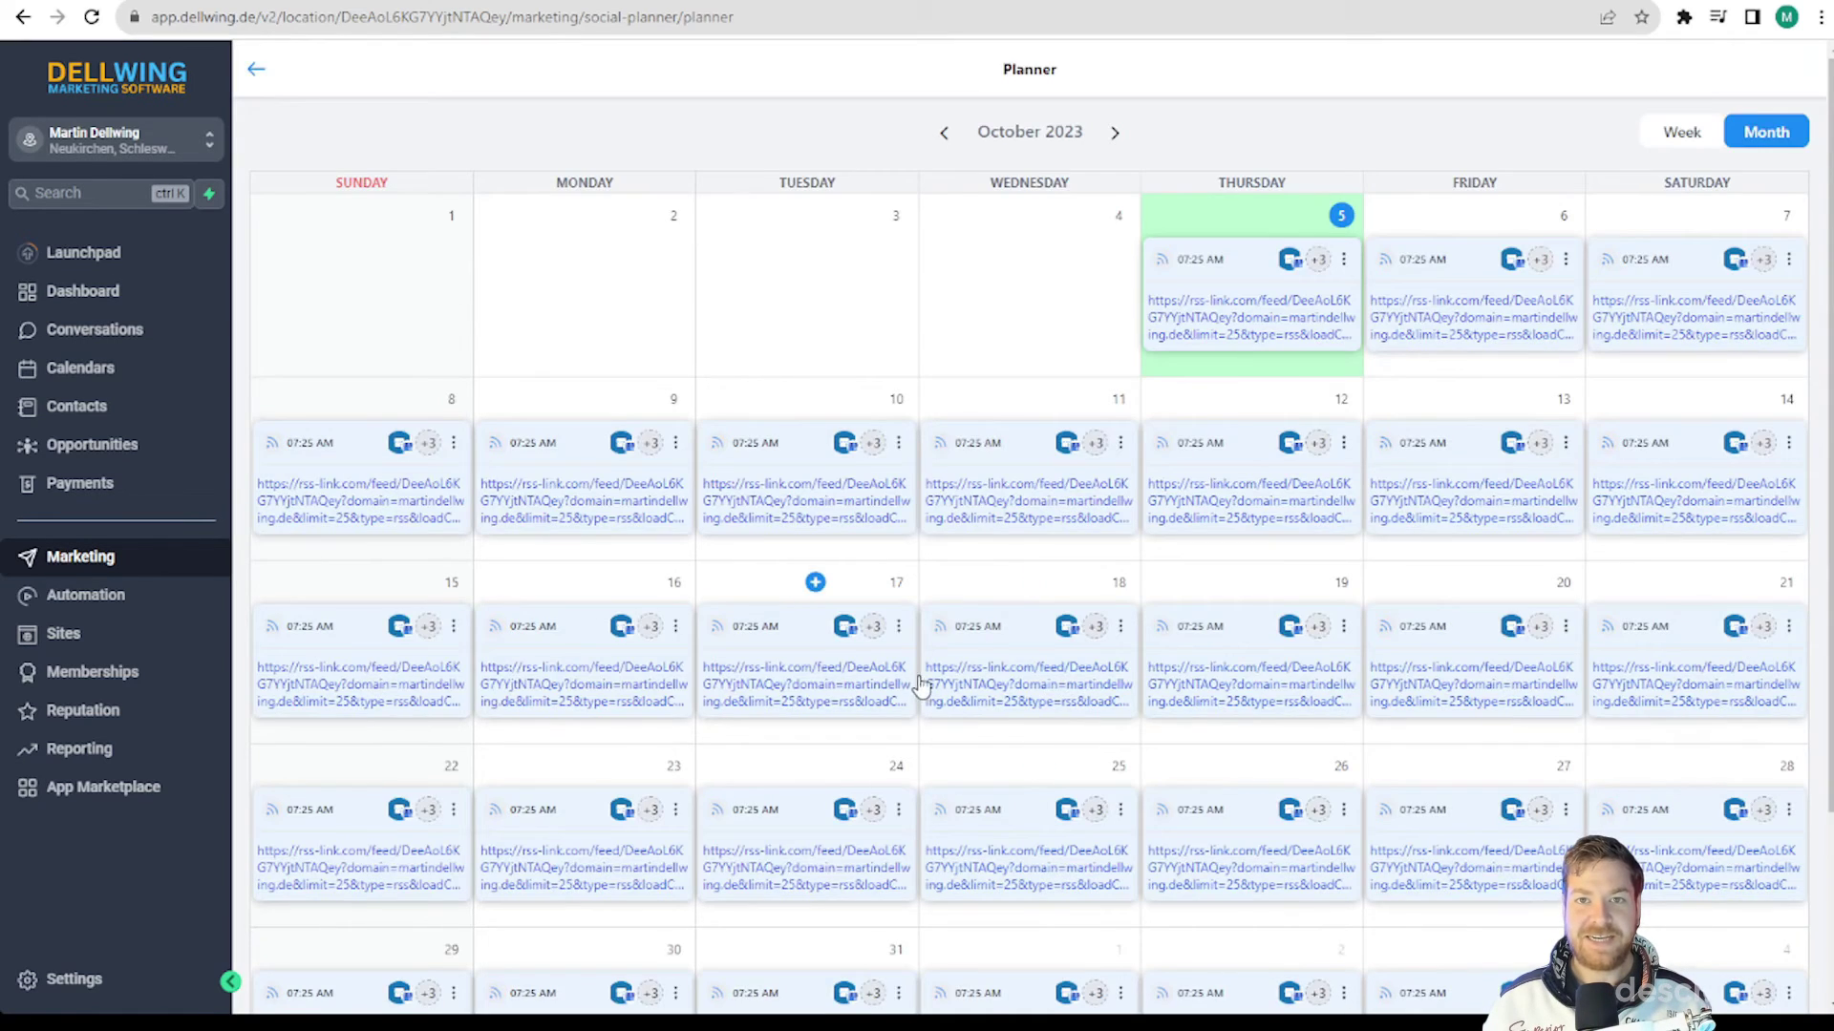
pyautogui.scroll(-3, 981, 772)
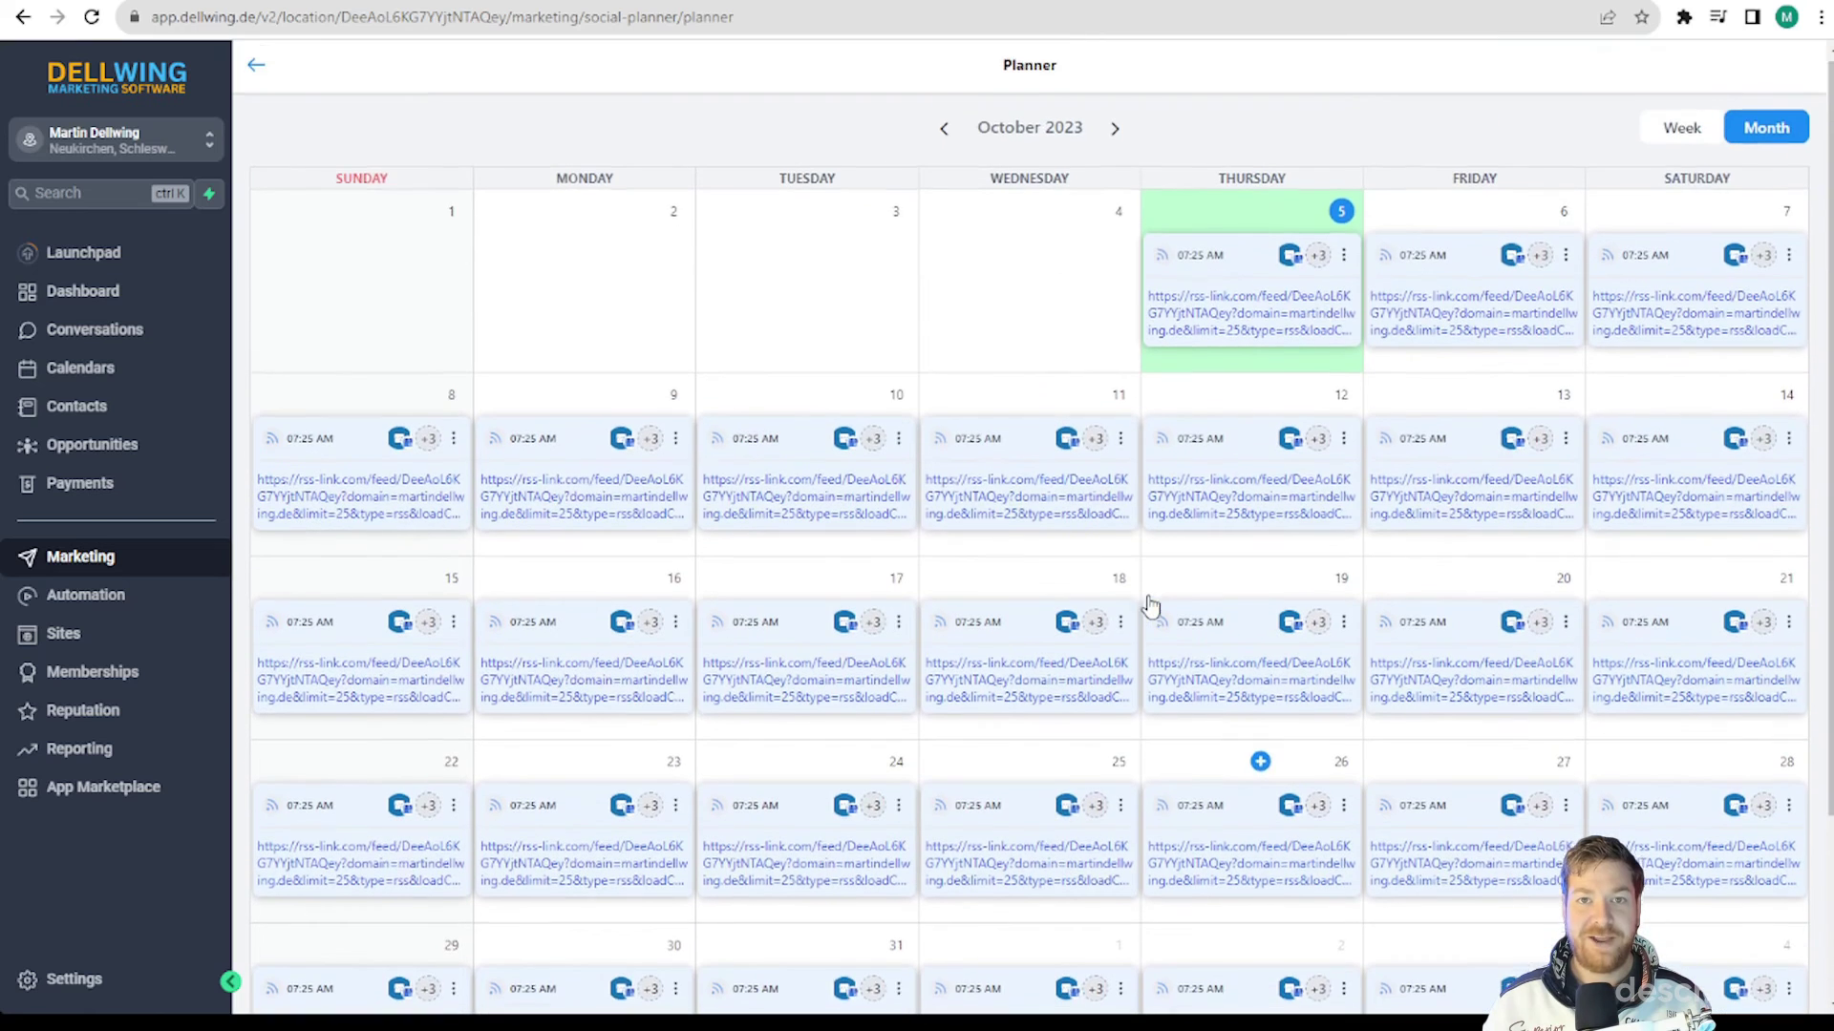
pyautogui.scroll(3, 1146, 605)
pyautogui.click(1113, 134)
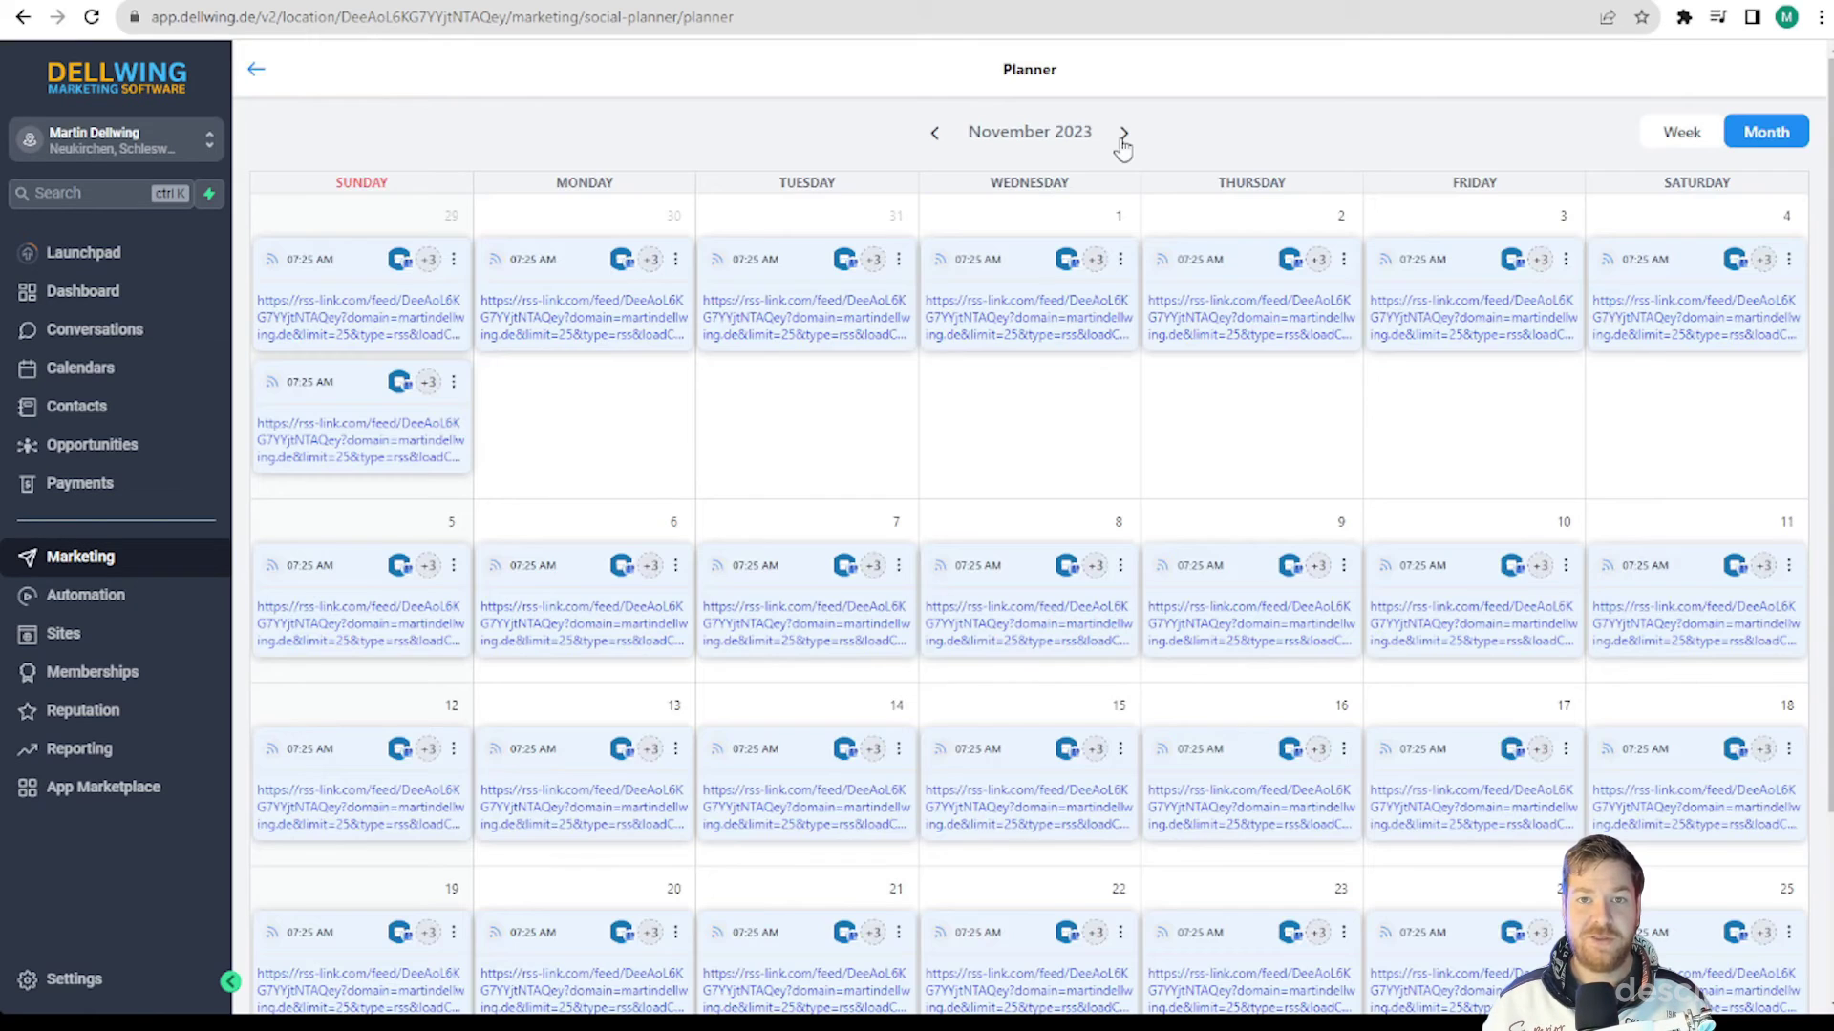
pyautogui.click(1124, 135)
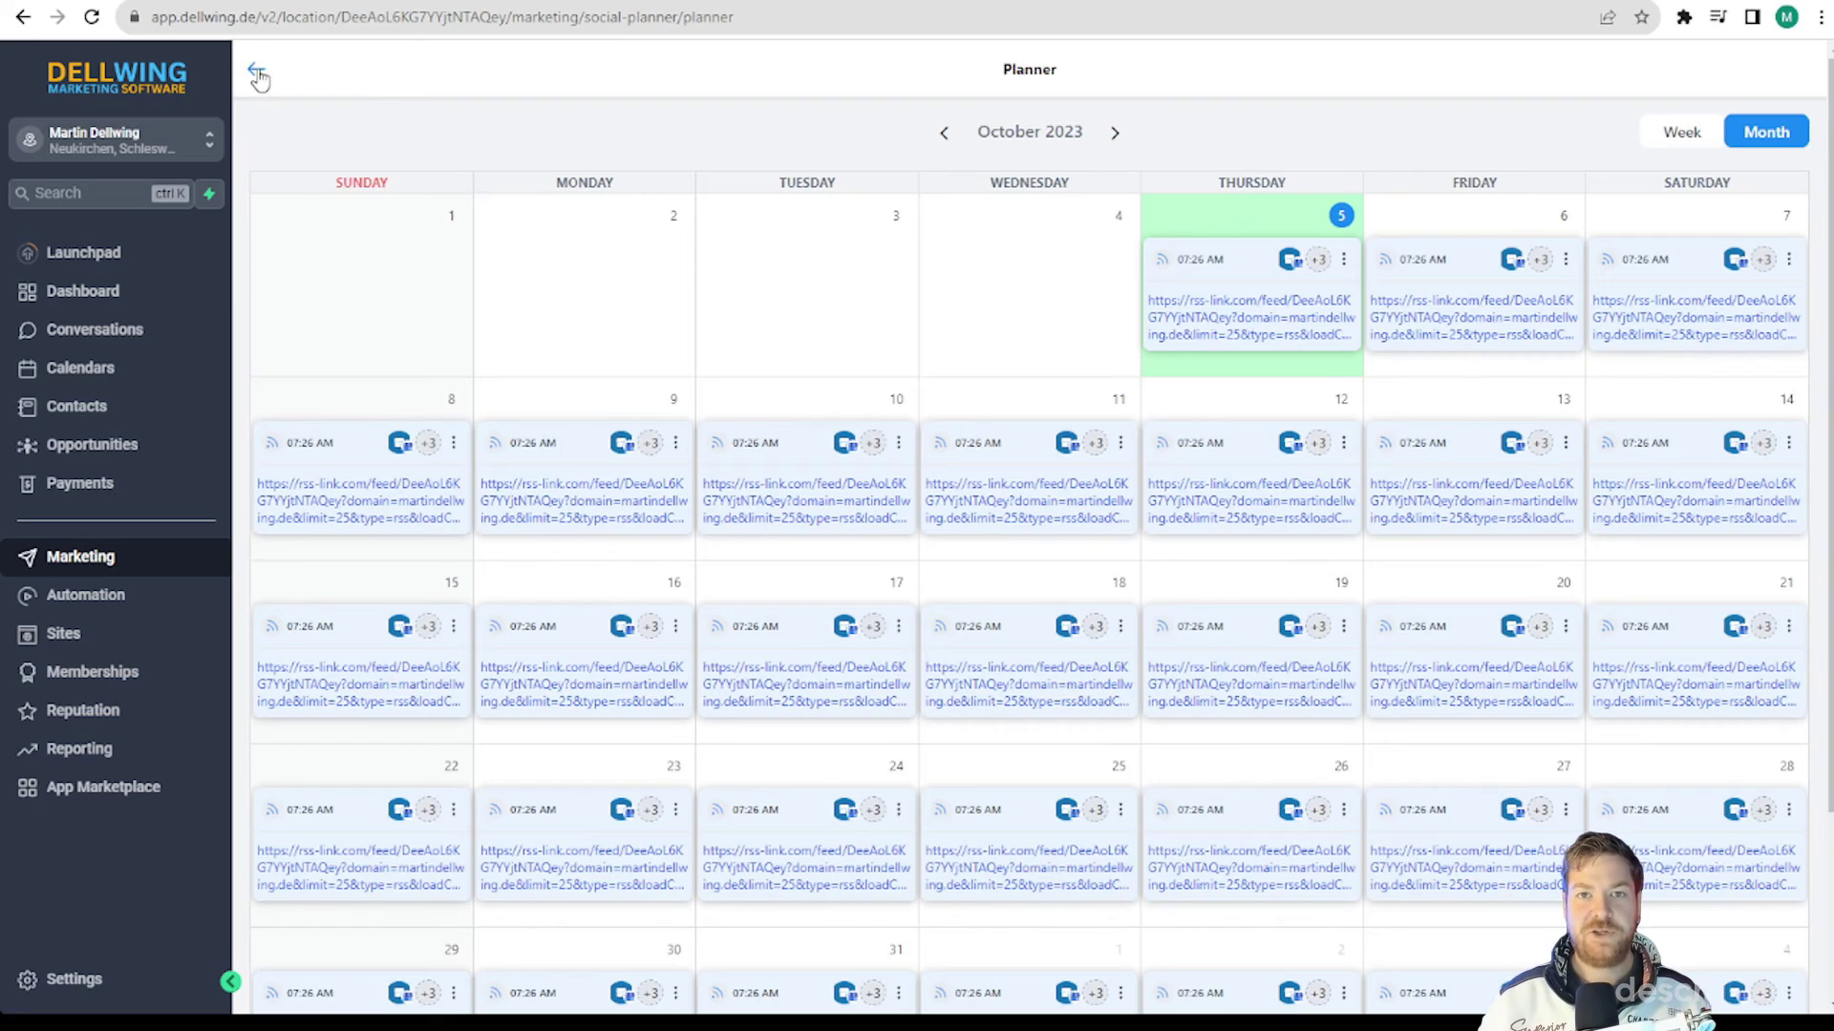
# Step: Delete the RSS post from the Social Planner's RSS Posts list and confirm the deletion
pyautogui.click(258, 74)
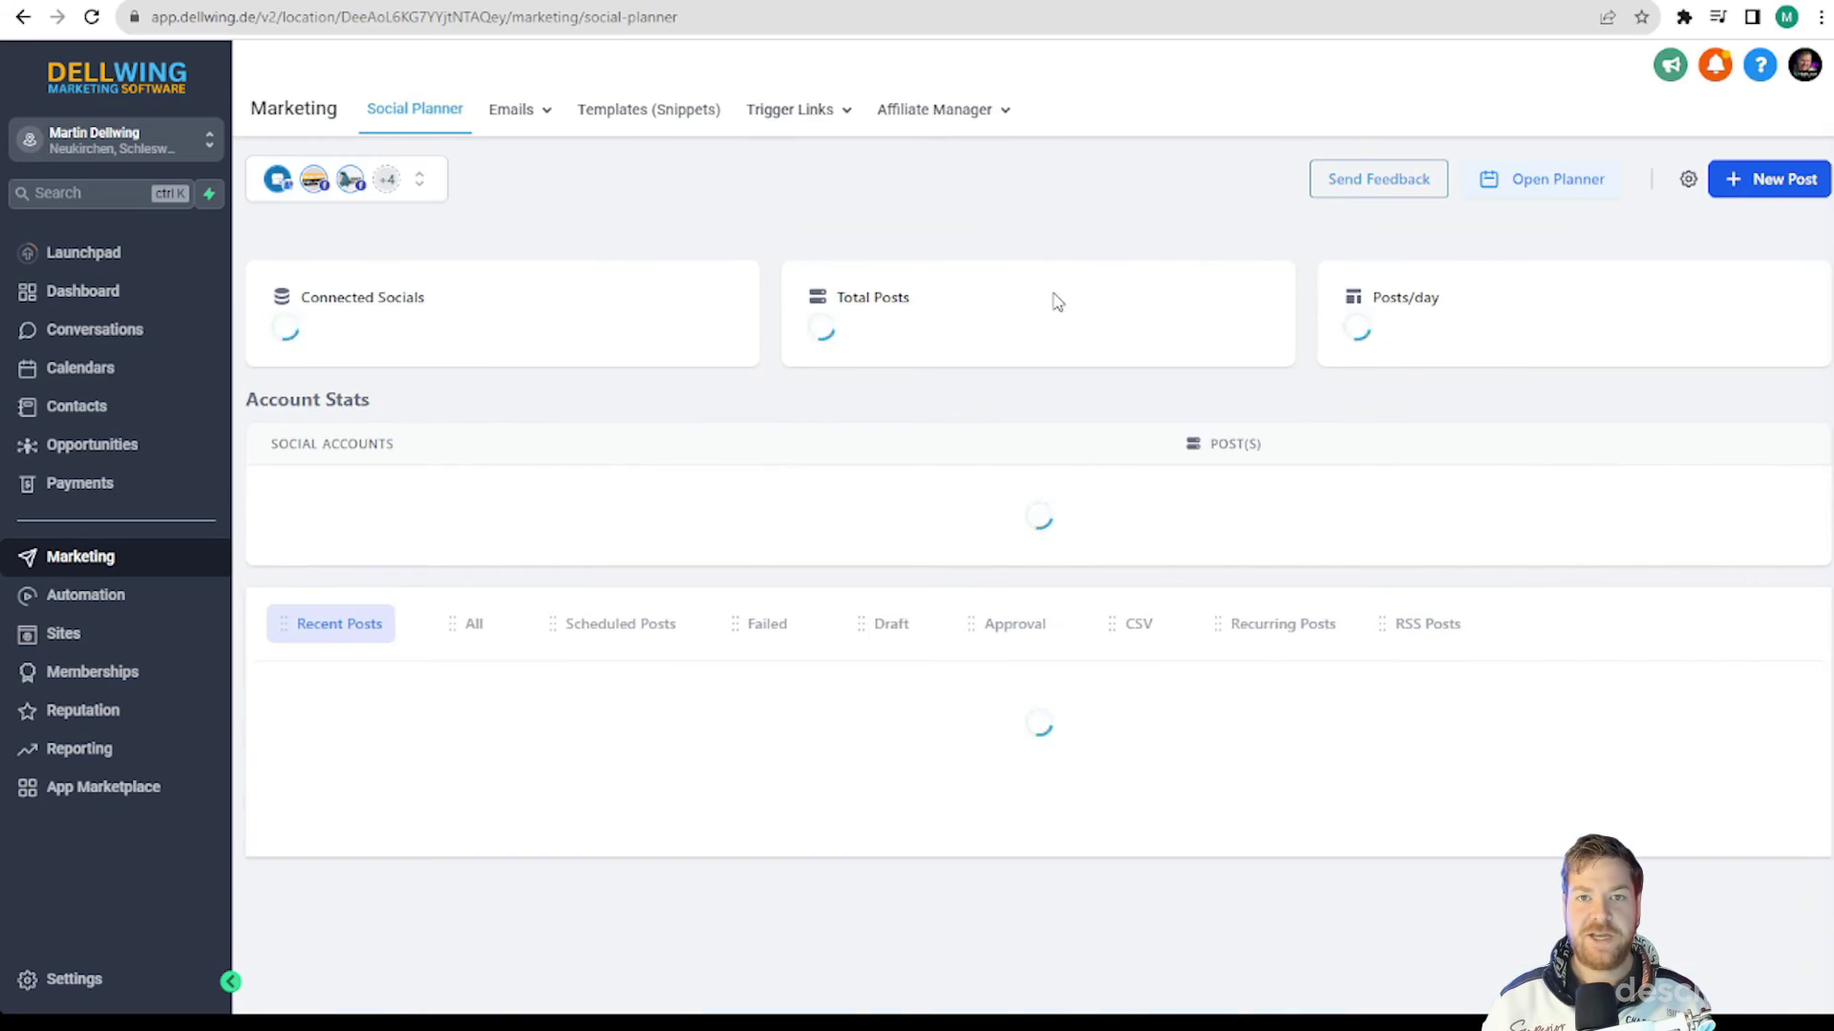
pyautogui.scroll(-2, 1242, 573)
pyautogui.click(1464, 786)
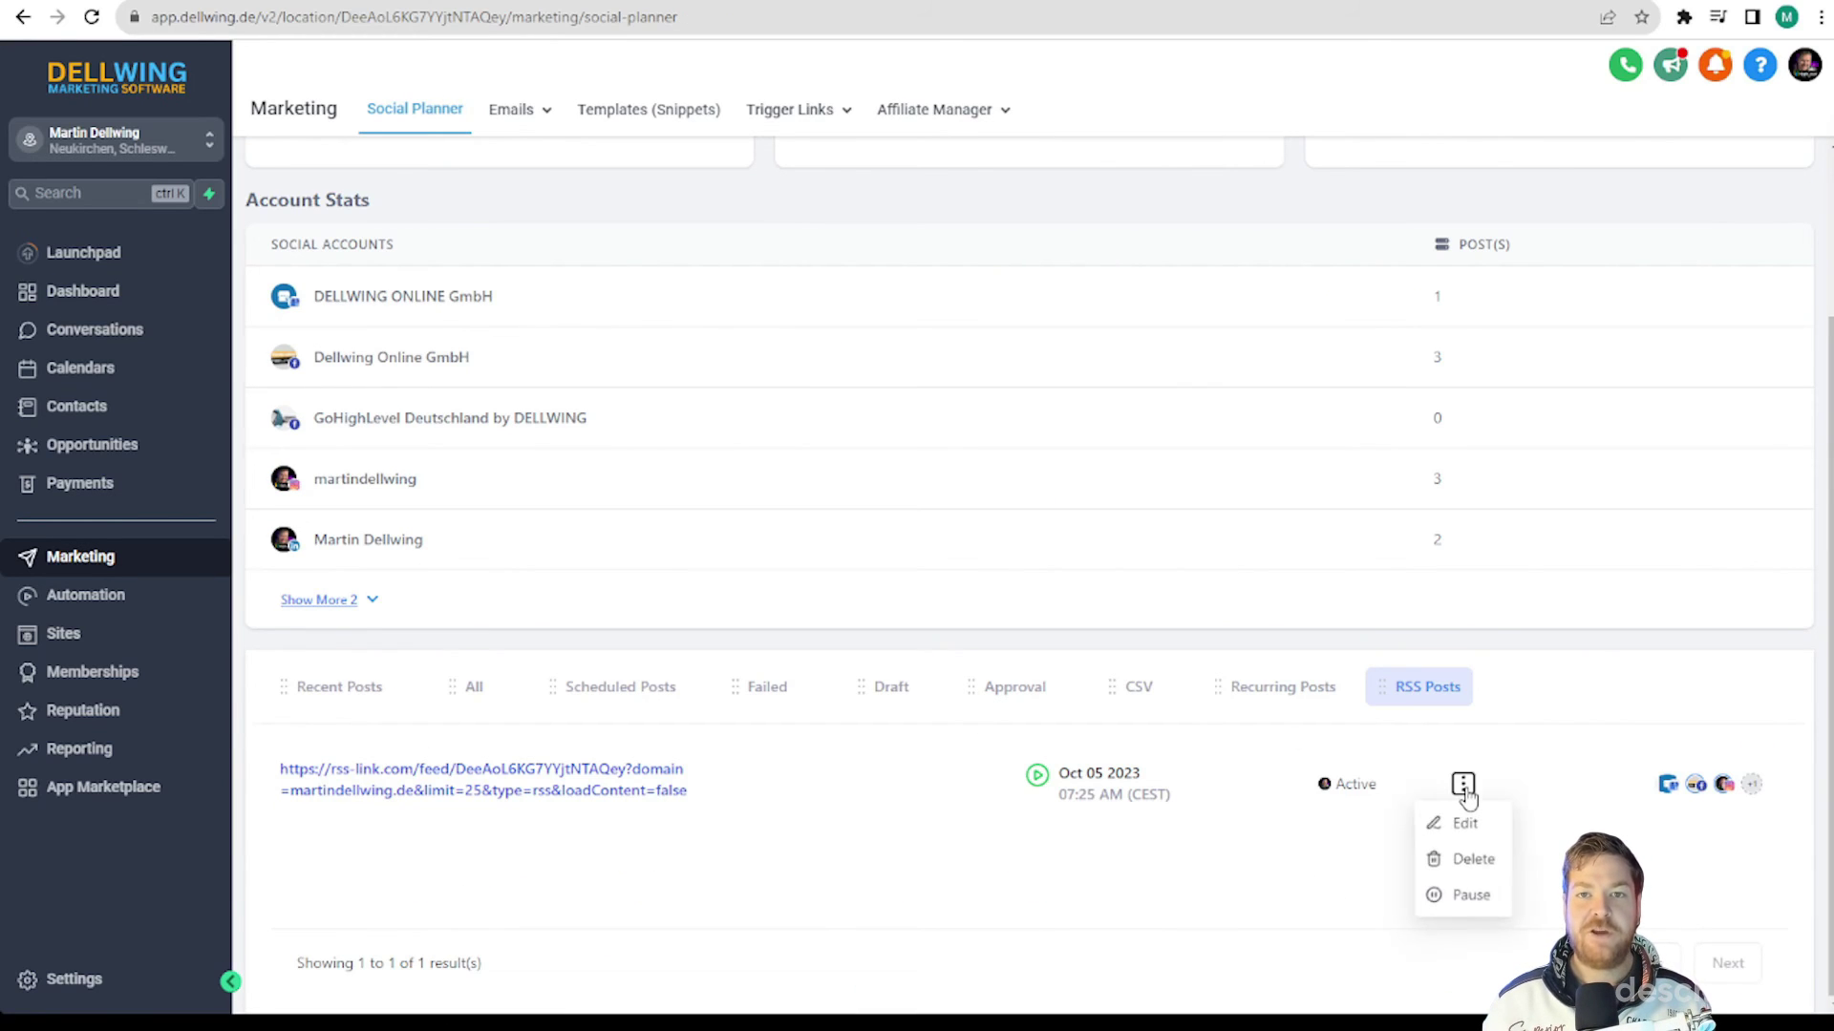
pyautogui.click(1462, 860)
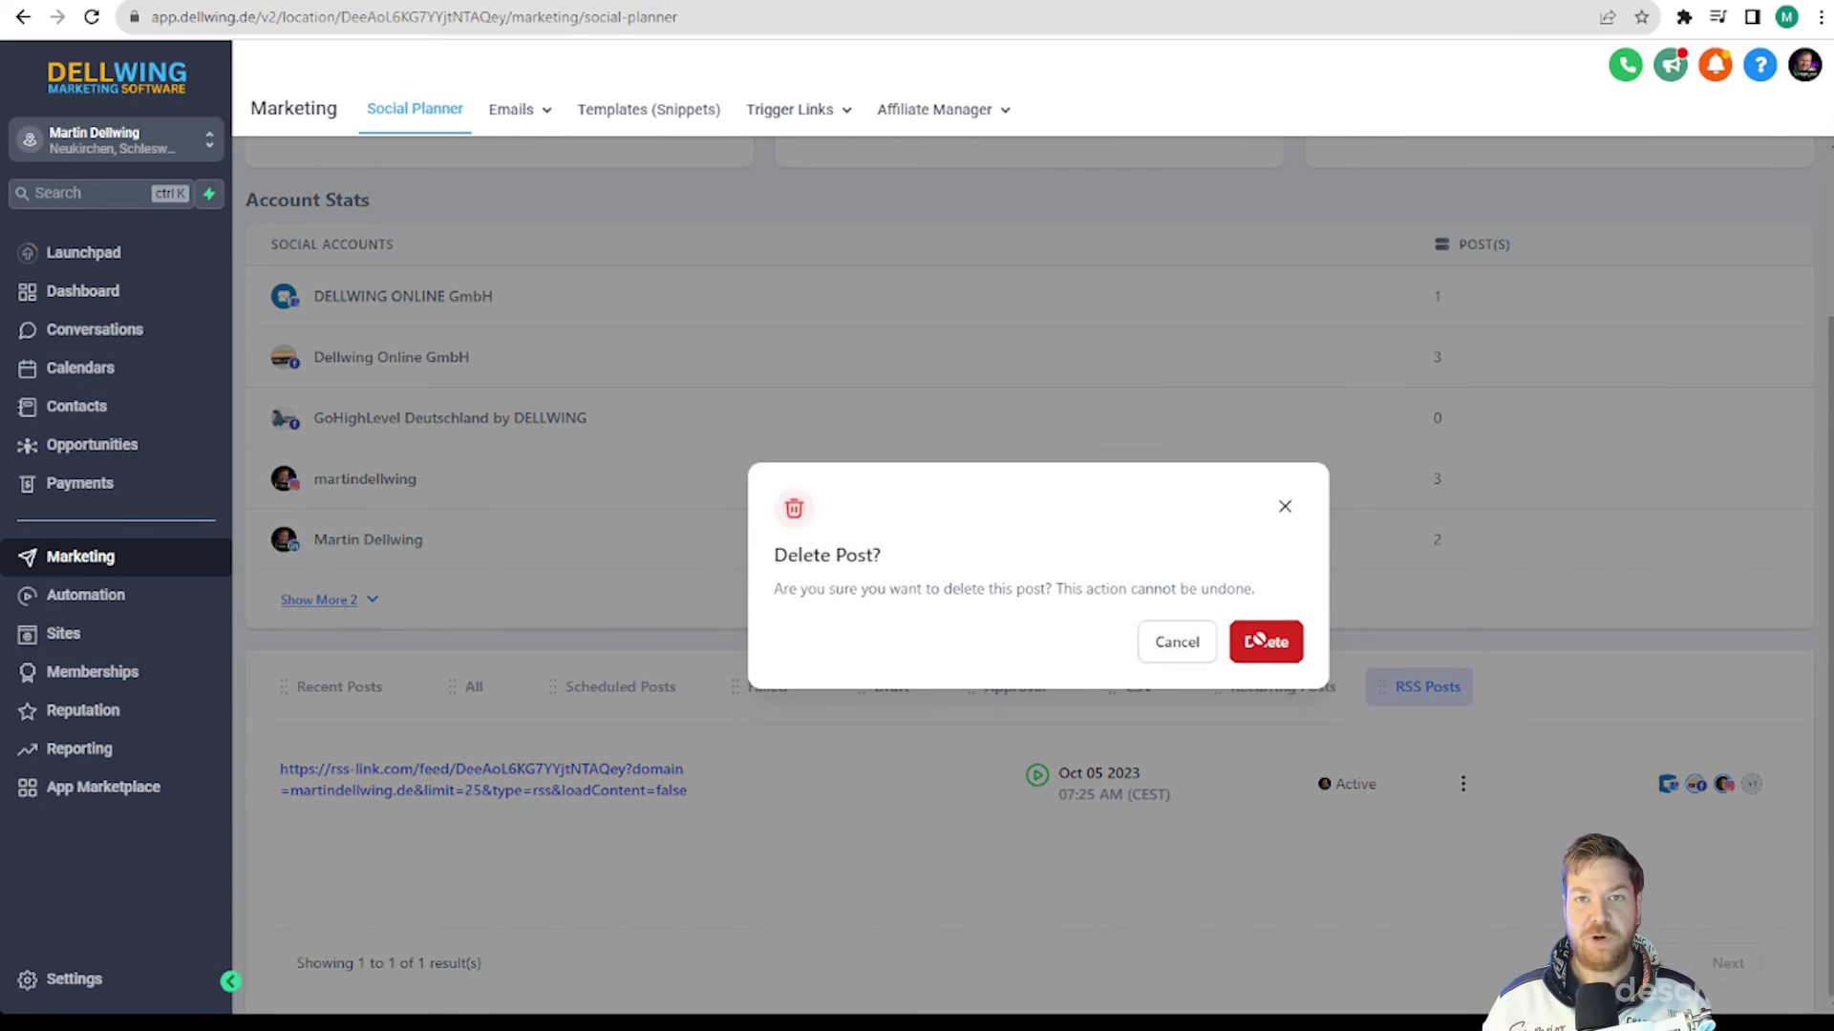
pyautogui.click(1259, 641)
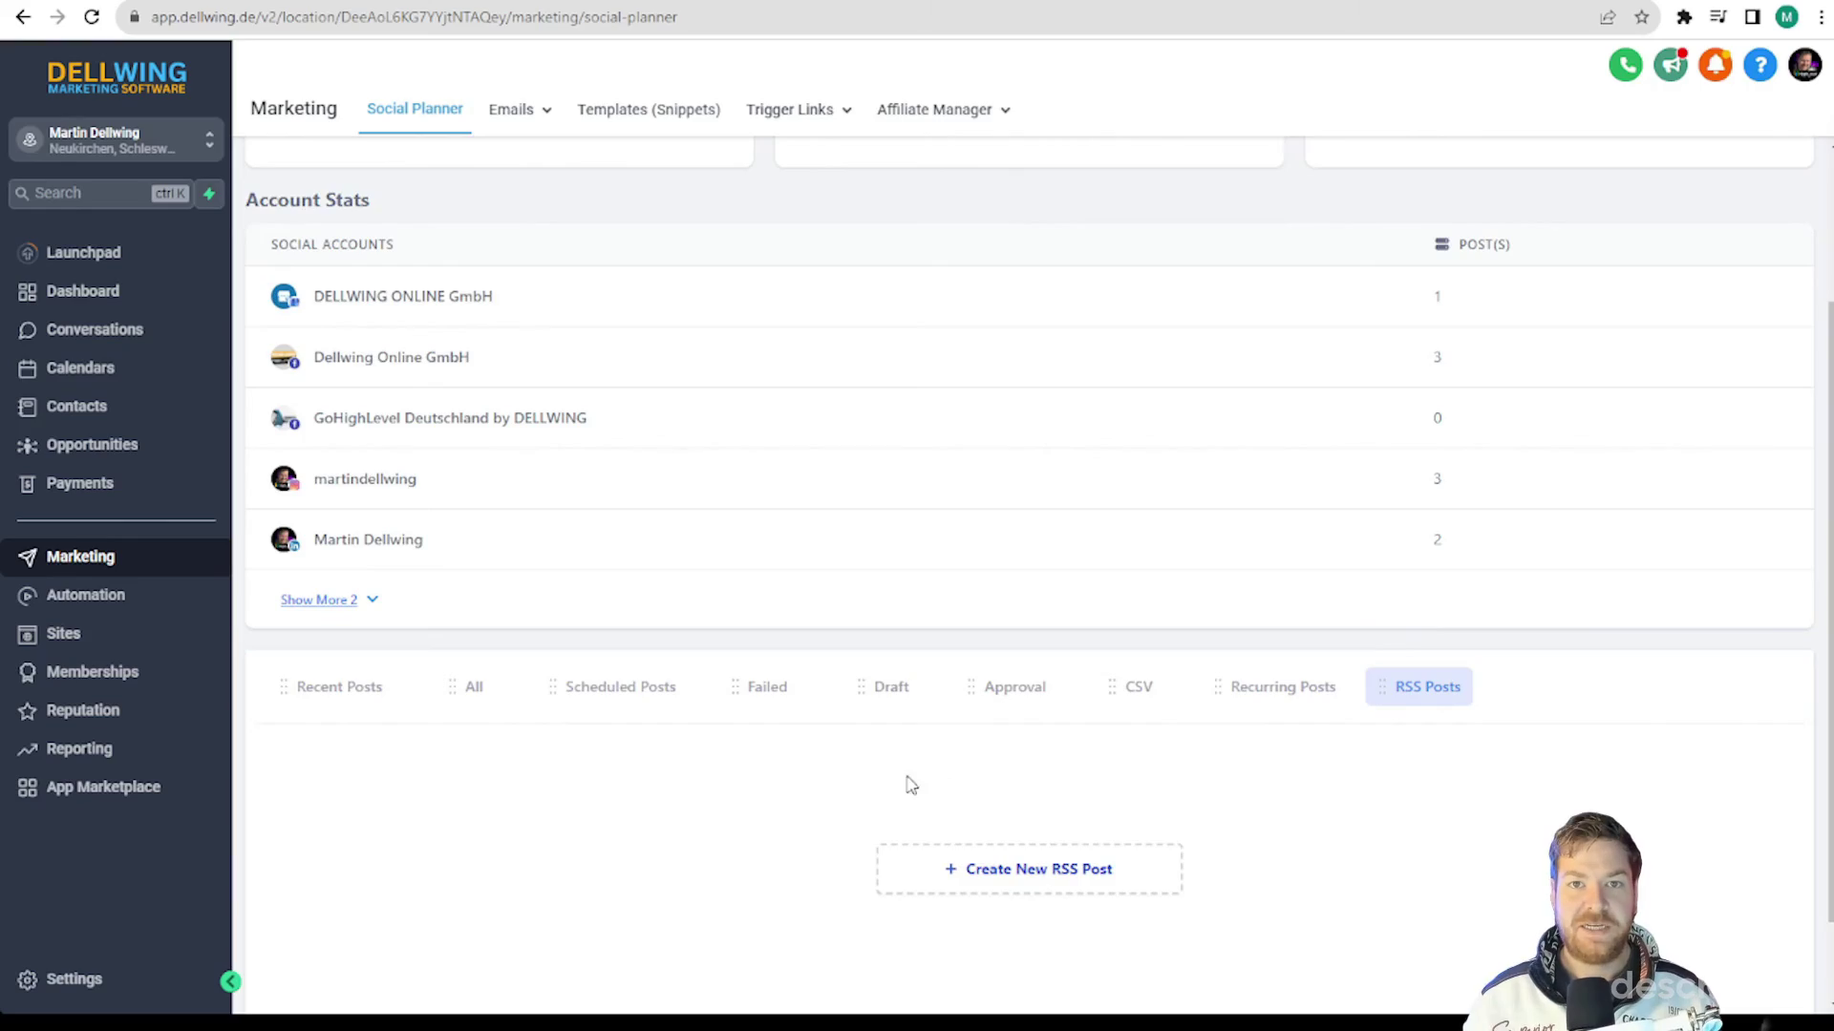